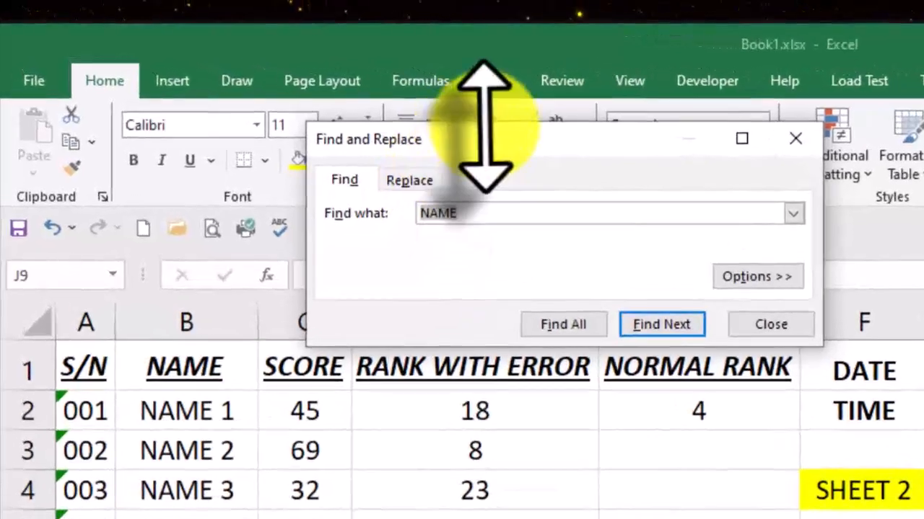
Step: Find all cells containing NAME and look through the list of matches, closing the search when done
drag(407, 121, 408, 226)
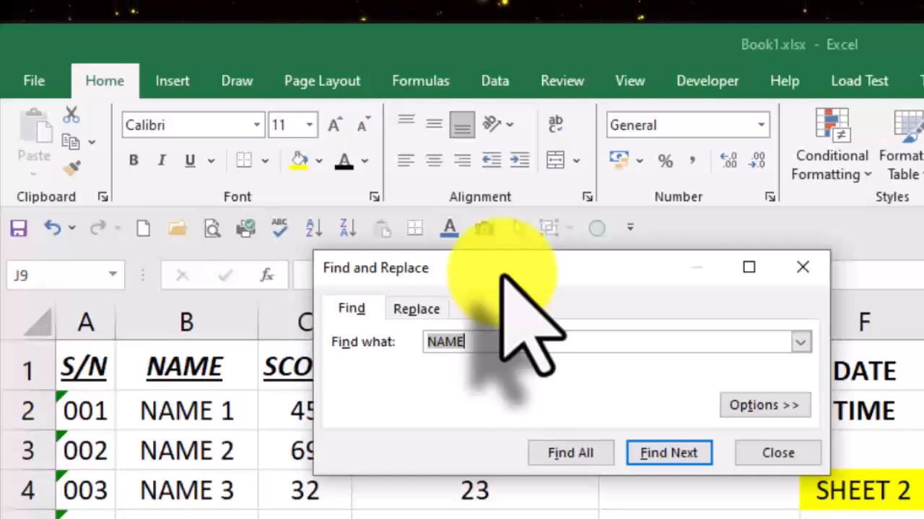
click(508, 343)
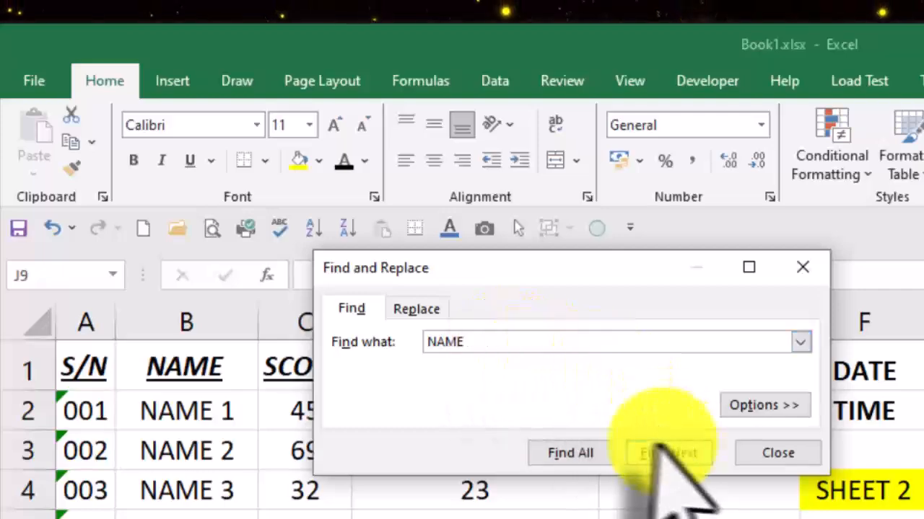
click(573, 455)
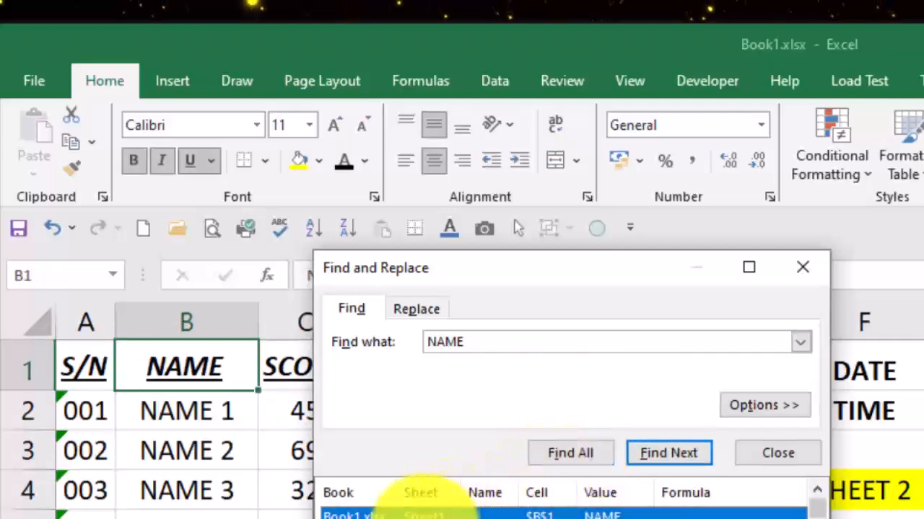
scroll(425, 515, down, 3)
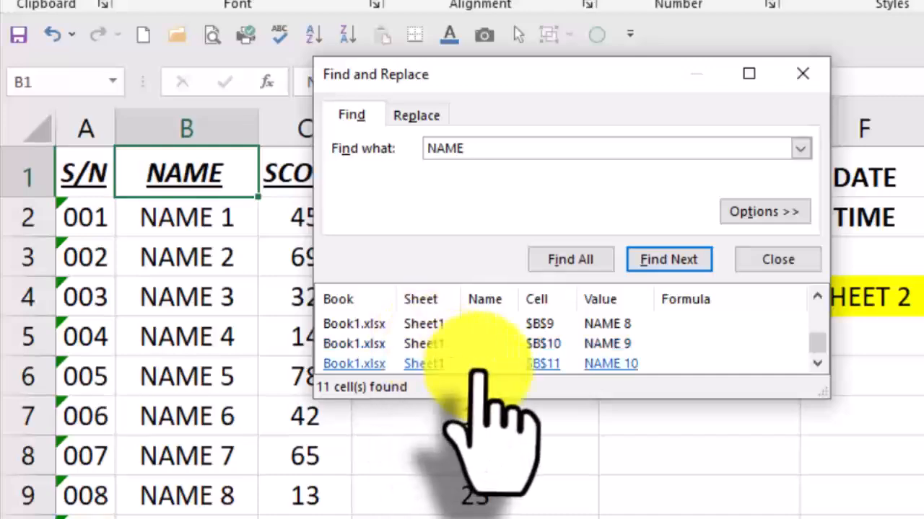
scroll(476, 372, up, 2)
scroll(479, 371, down, 2)
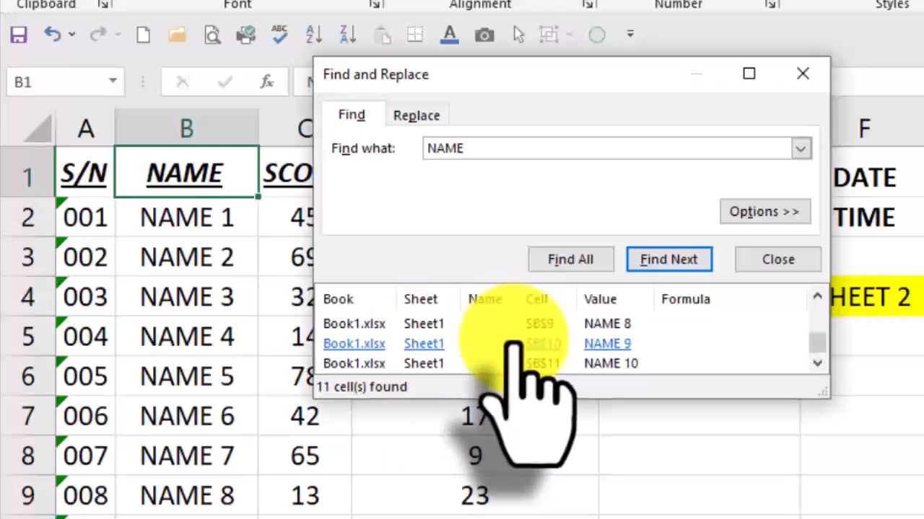
click(807, 74)
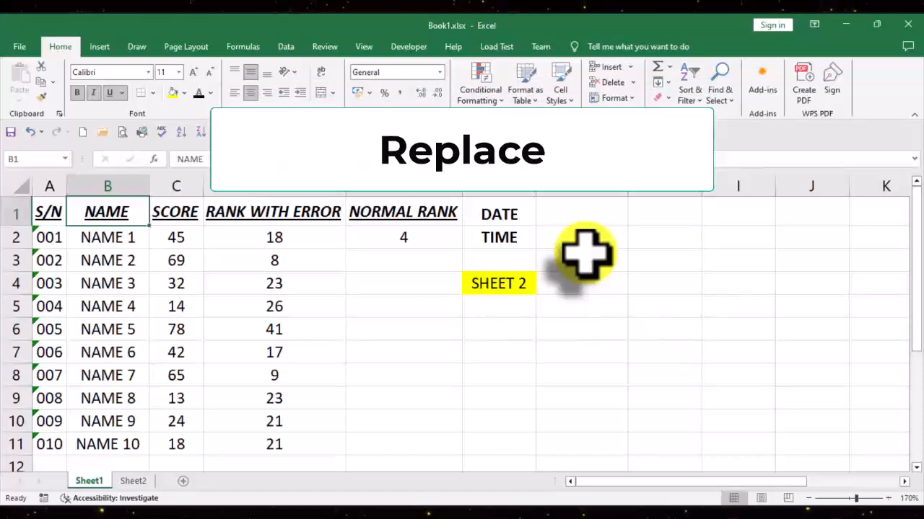
Step: Replace every occurrence of NAME in the sheet with RED and close Find and Replace
key(ctrl+h)
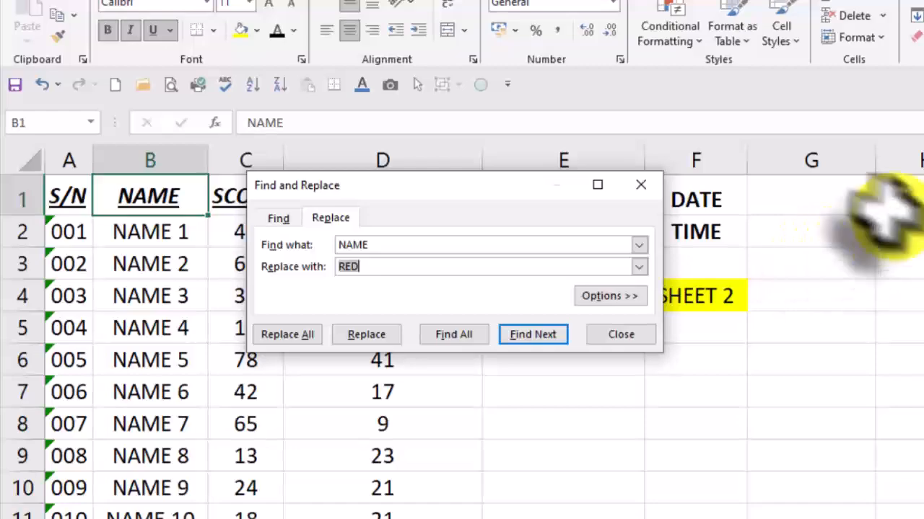
click(381, 248)
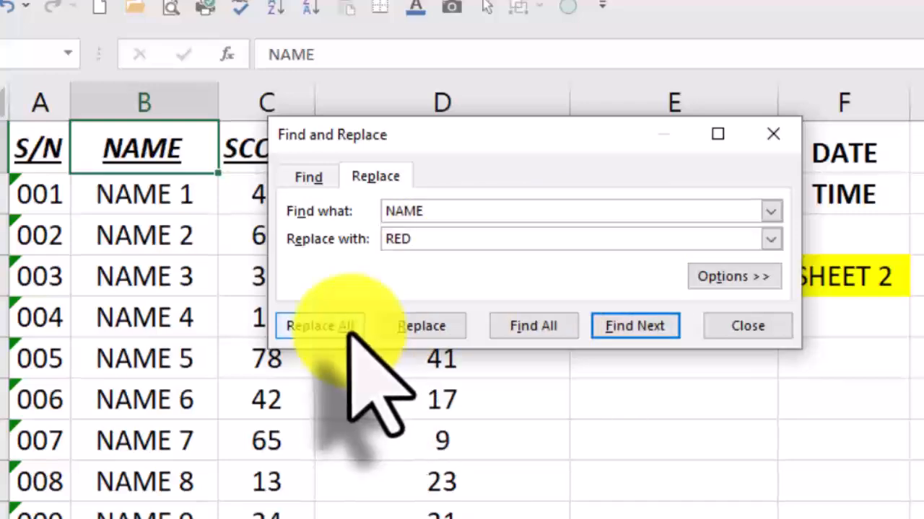
click(351, 331)
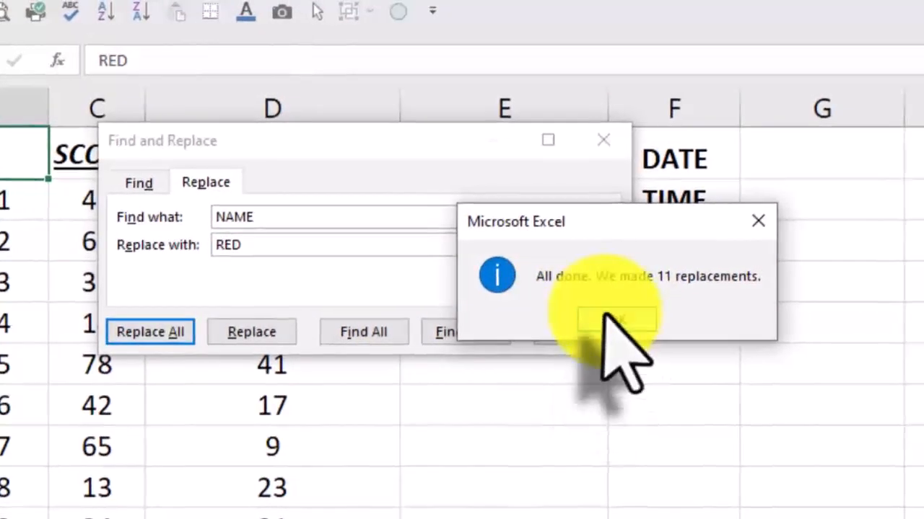
click(615, 320)
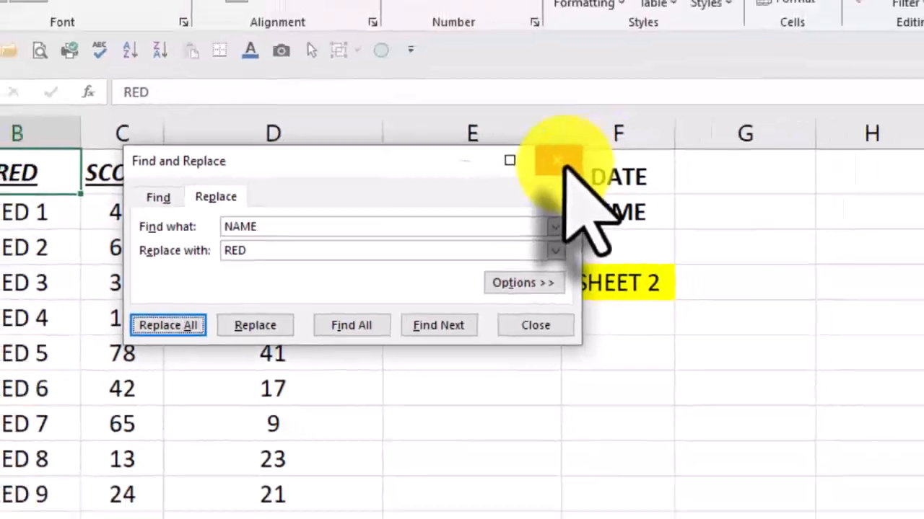
click(606, 142)
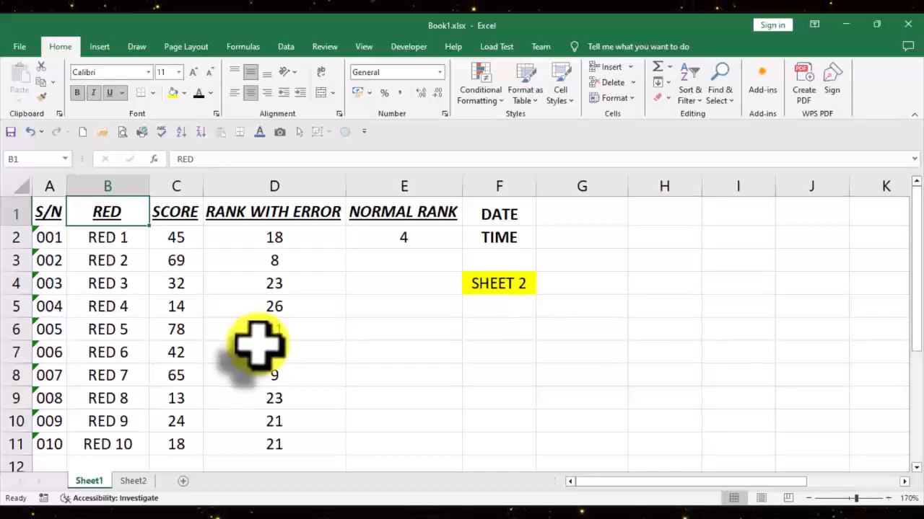
Step: Fill the rank formula from cell E2 down the NORMAL RANK column through cell E6
click(489, 330)
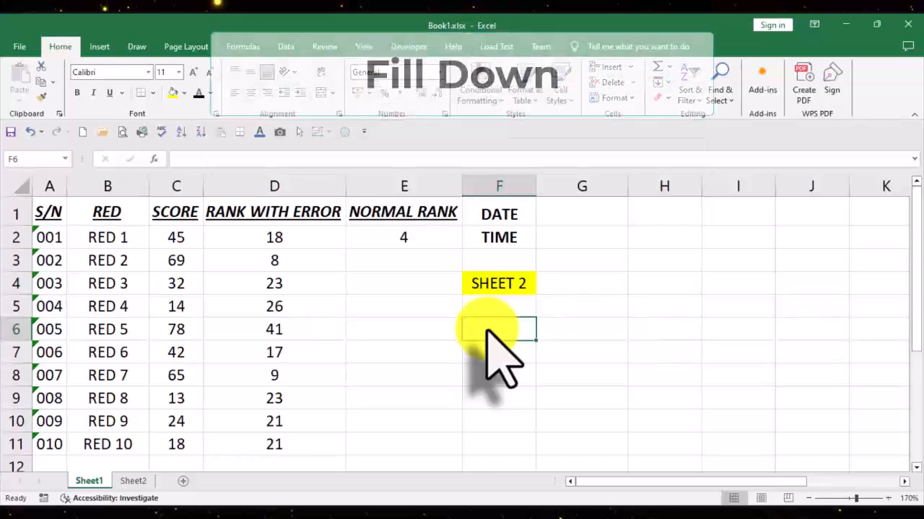
key(Left)
key(Up)
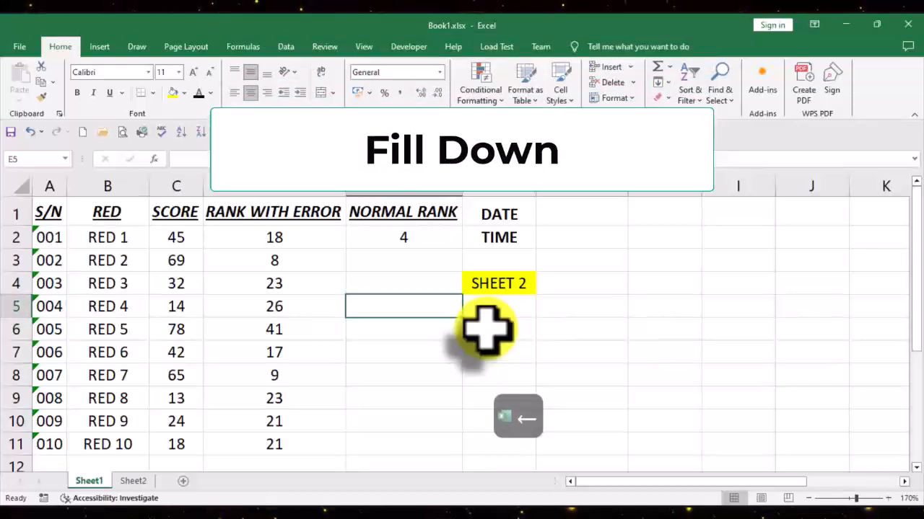
key(Up)
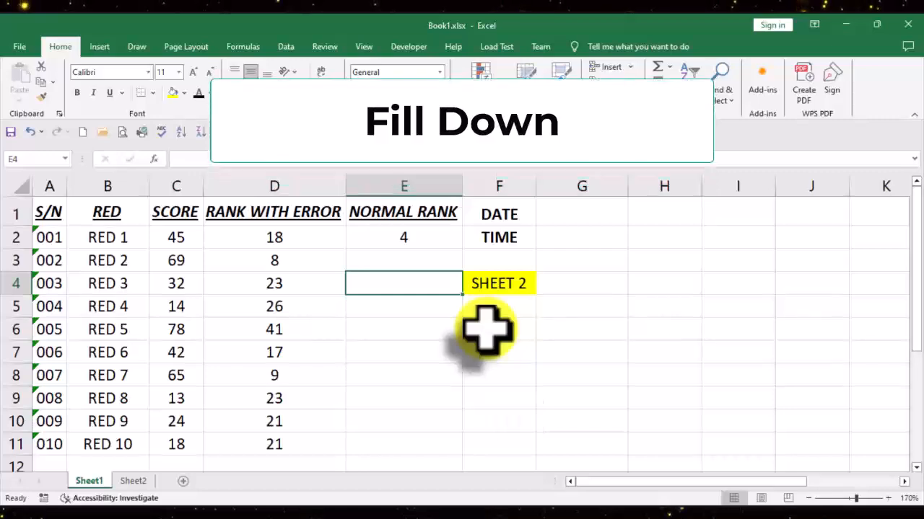
key(Up)
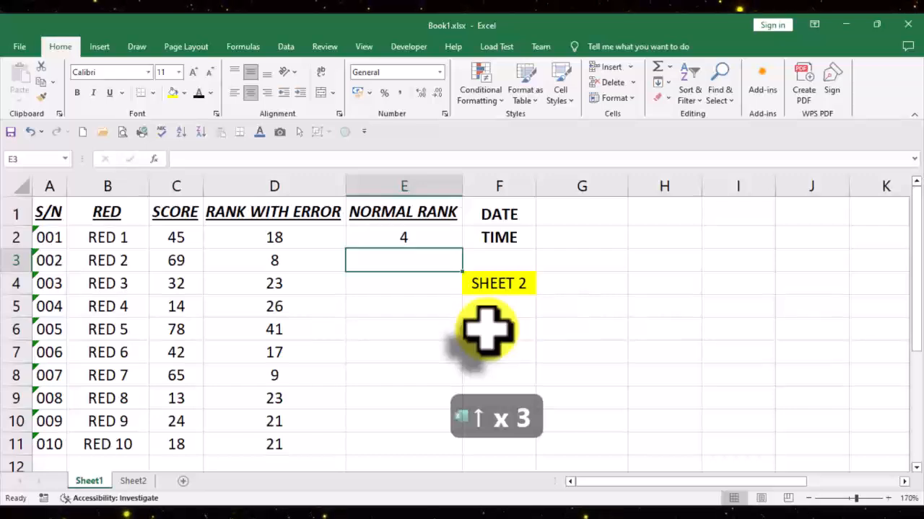
key(ctrl+d)
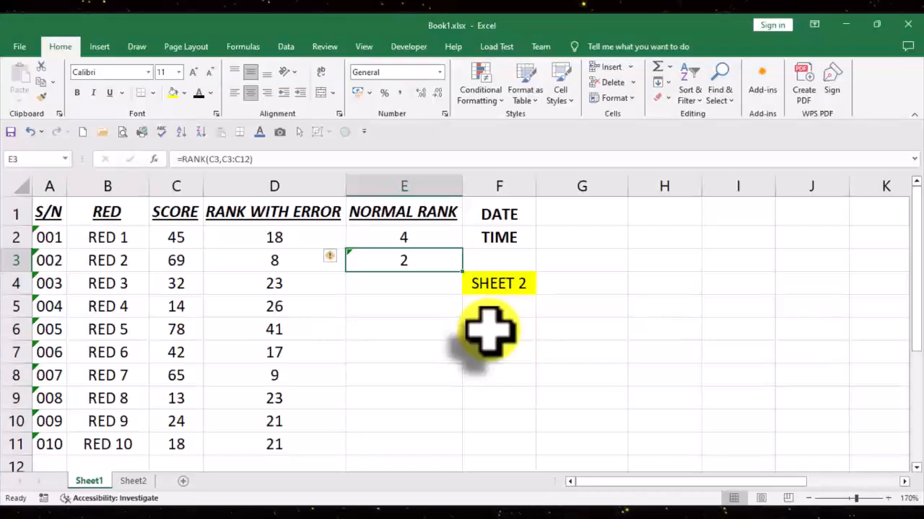
click(438, 236)
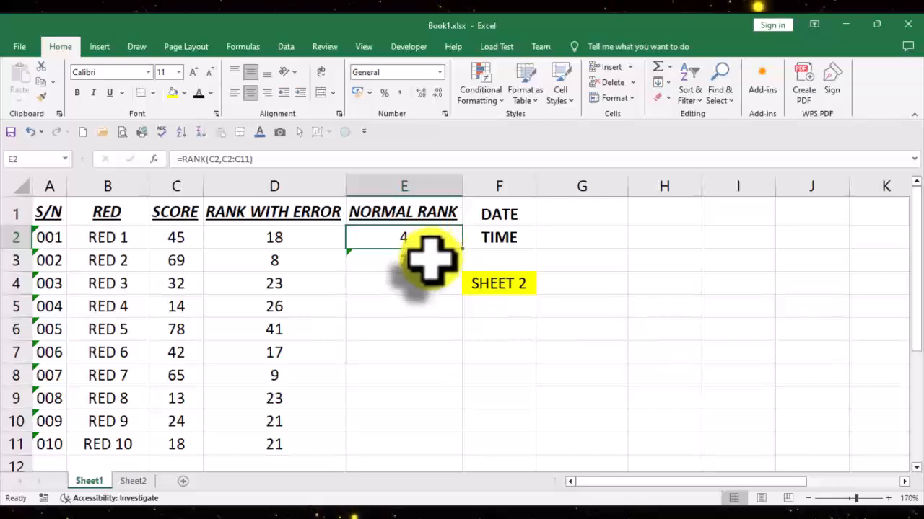
click(430, 258)
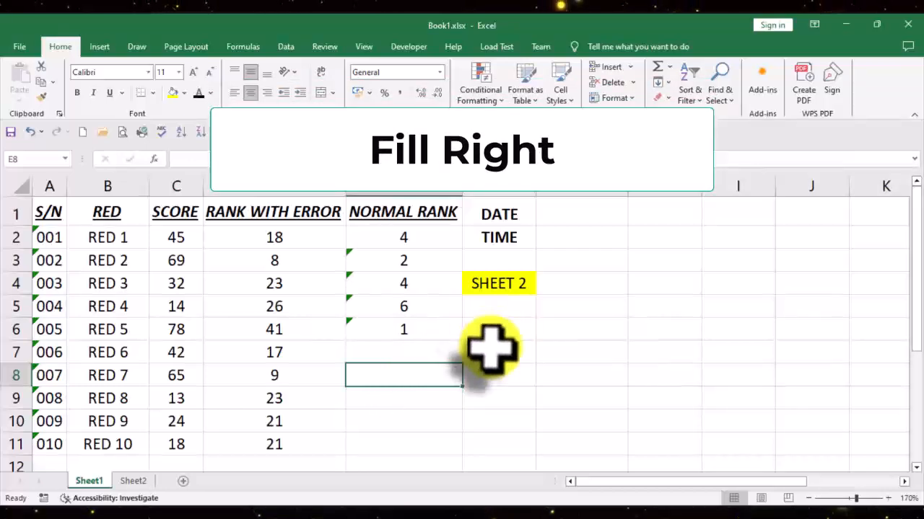
Step: Fill the formula in cell E6 right into cell F6
click(509, 332)
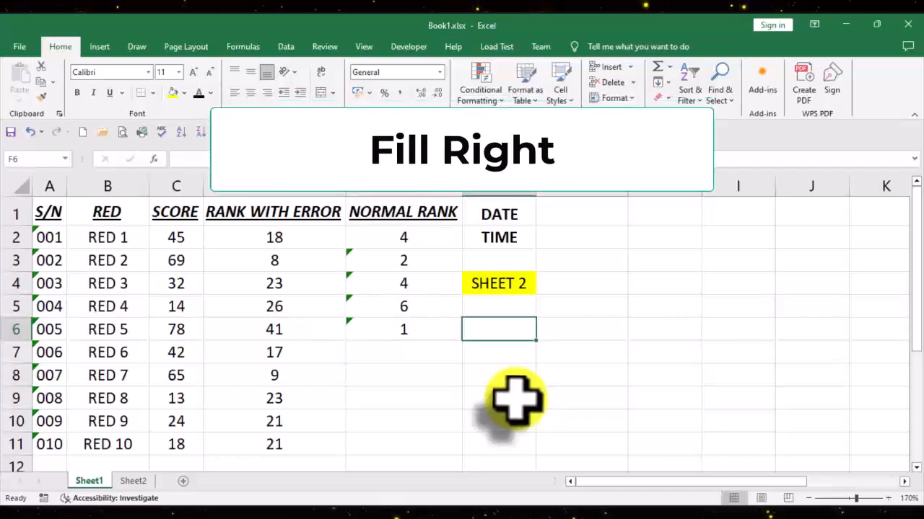
key(ctrl+r)
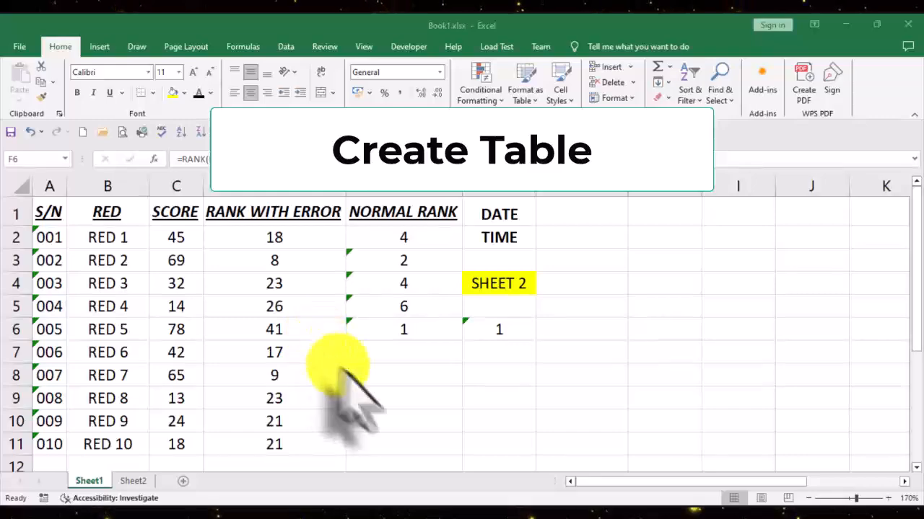
Step: Convert the data from S/N to NORMAL RANK into a table, treating its first row as headers
click(371, 392)
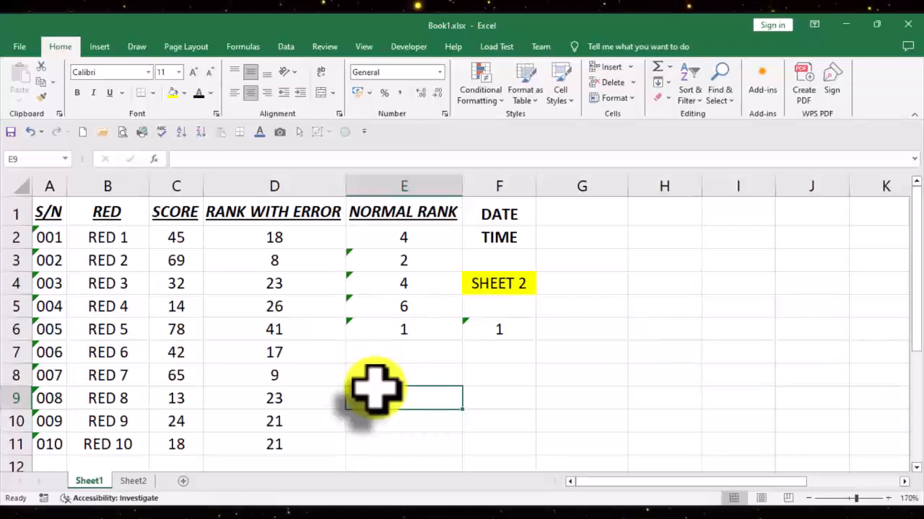
key(ctrl+t)
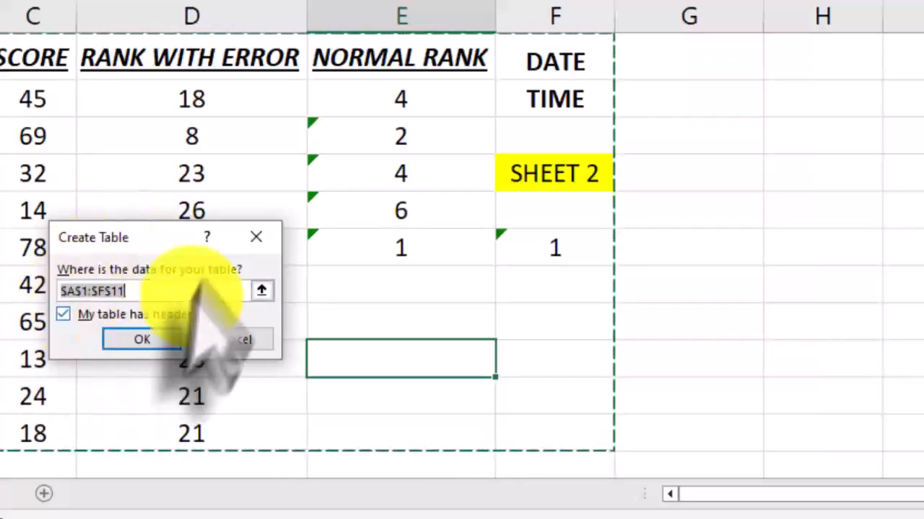
click(63, 315)
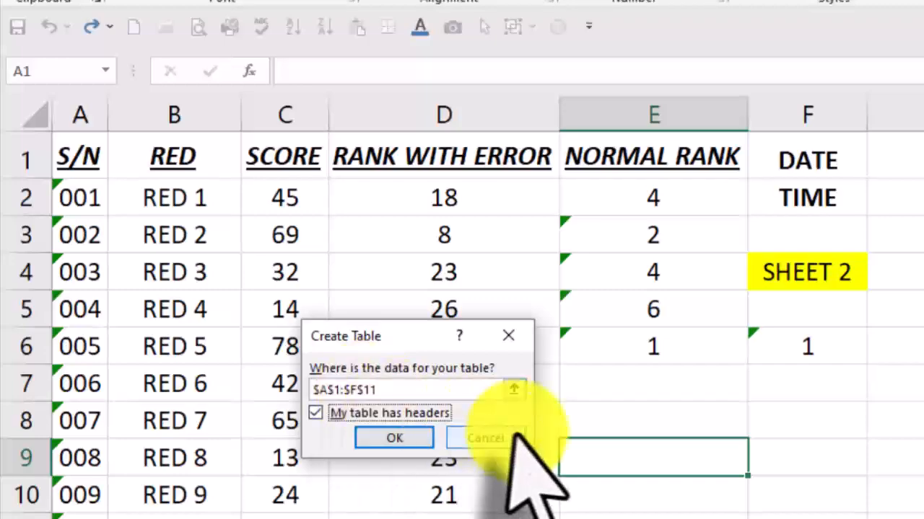
click(411, 439)
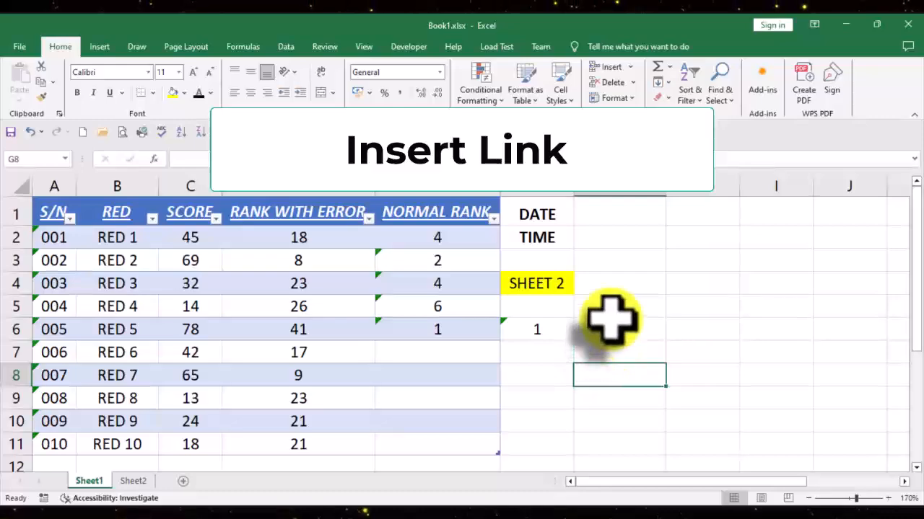
Step: Hyperlink cell F4 to cell A1 of Sheet2 in this document and test the link, returning to Sheet1
click(610, 309)
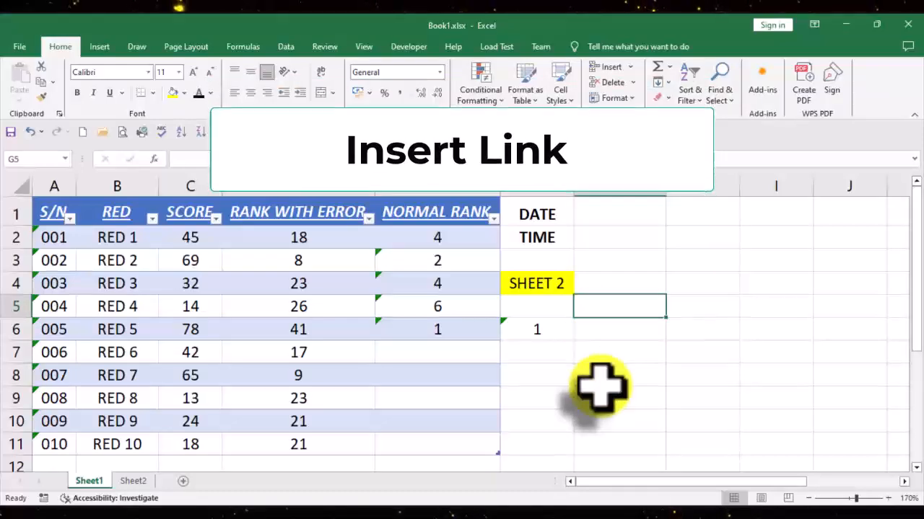
click(541, 289)
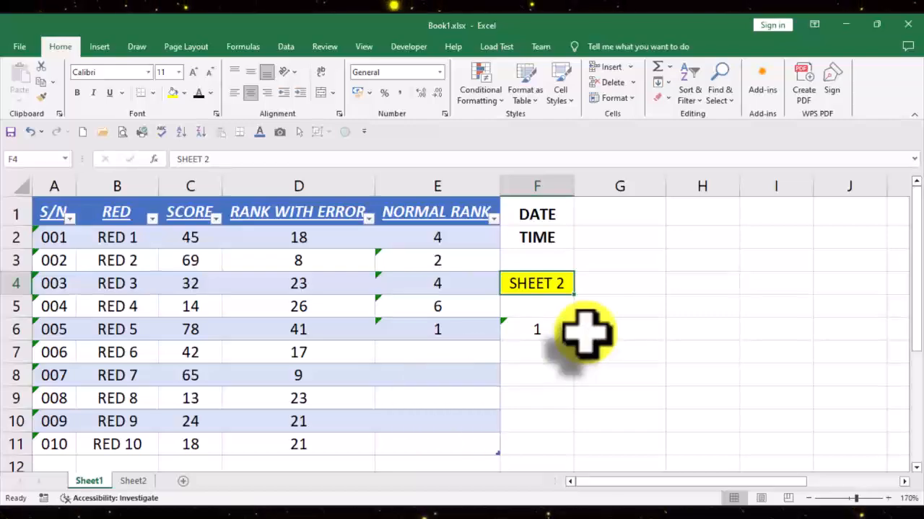
key(ctrl+k)
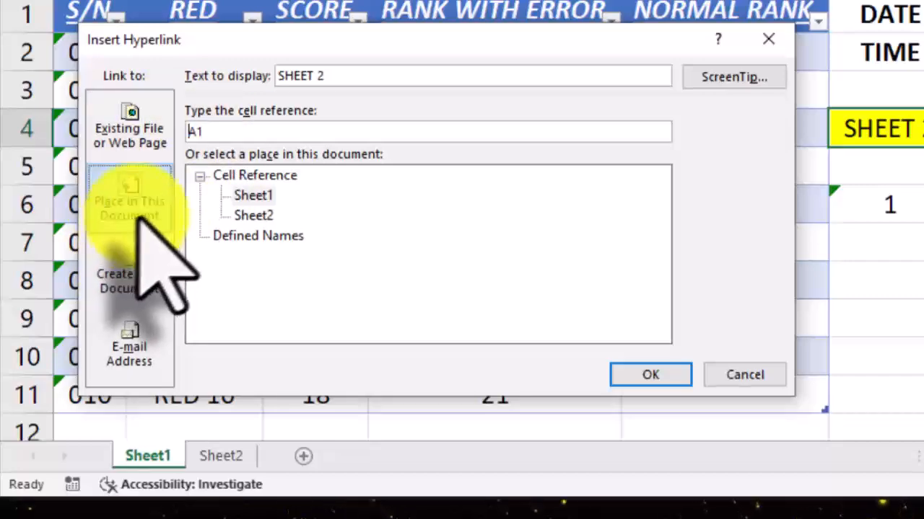
click(252, 215)
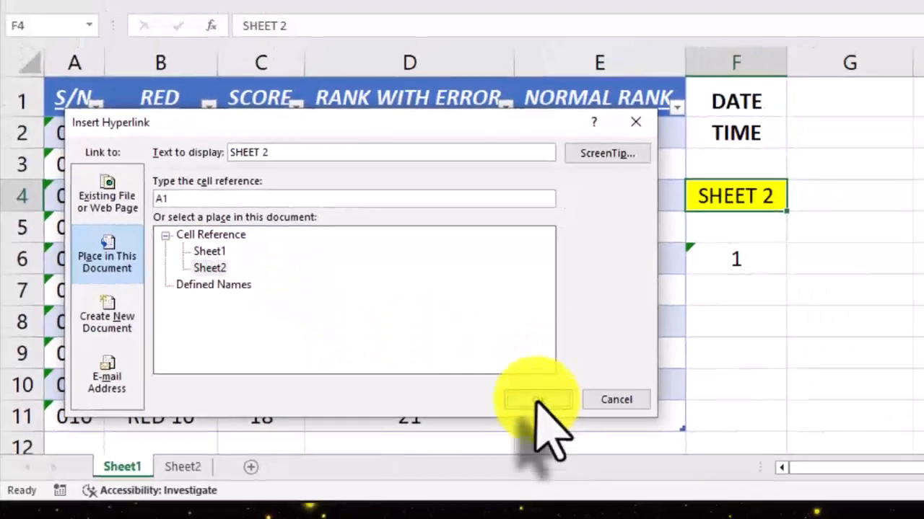
click(650, 374)
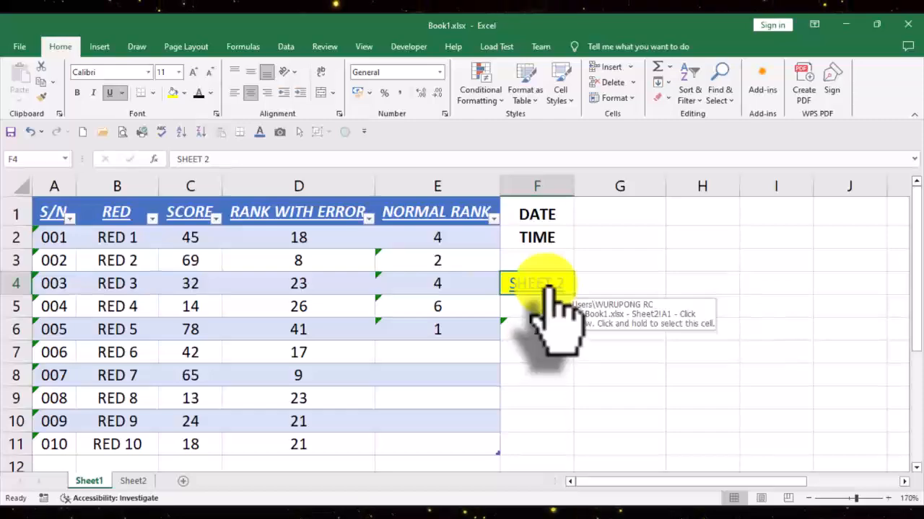
click(546, 289)
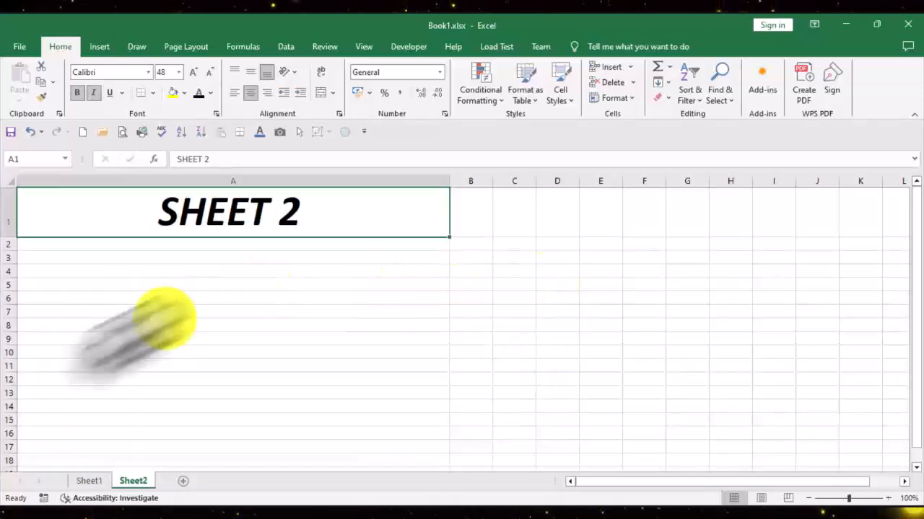
click(88, 481)
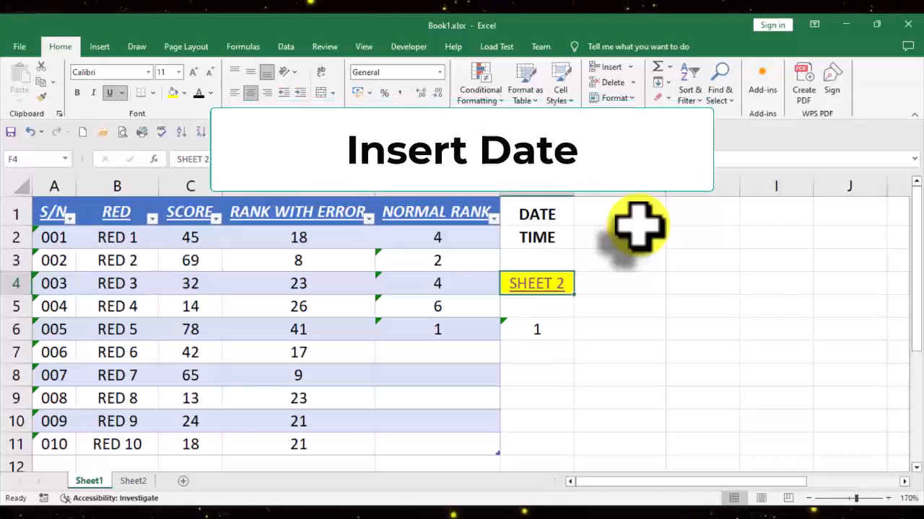
Step: Insert the current date in cell G1 beside DATE and the current time in cell G2 beside TIME
click(632, 216)
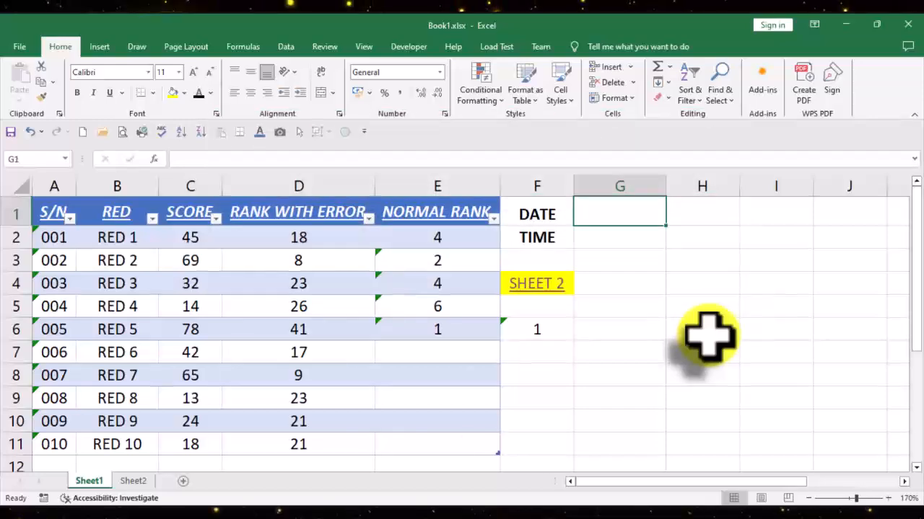
key(ctrl+semicolon)
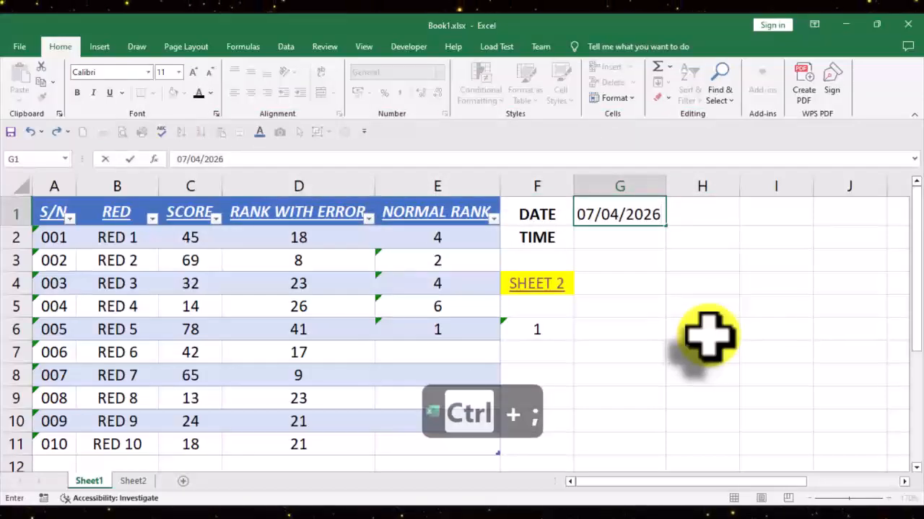
key(Return)
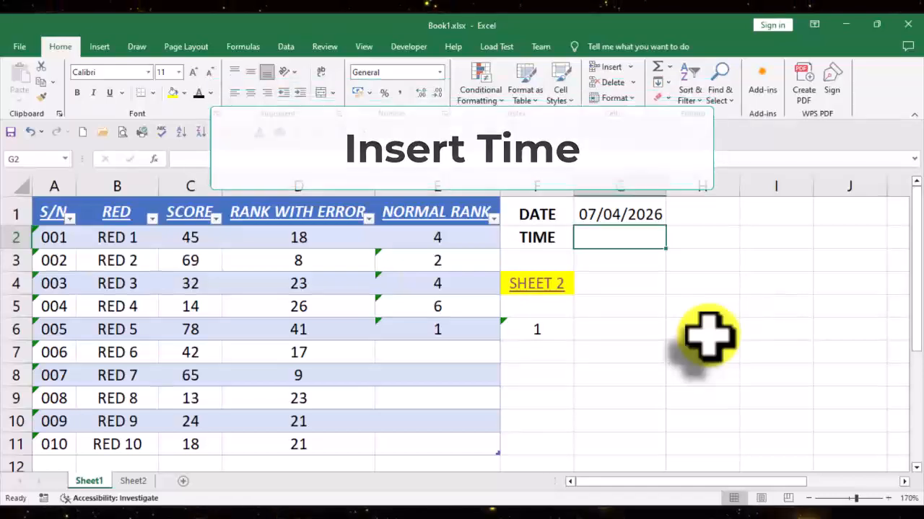
key(ctrl+shift+semicolon)
key(Return)
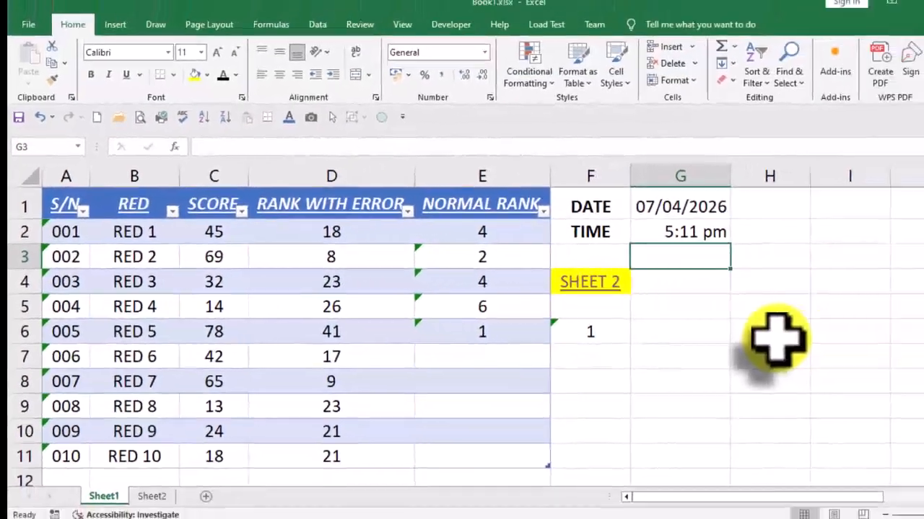
Step: Jump from G3 along the data edges to A3, down to the sheet's last row, and back up to cell A1
key(ctrl+Left)
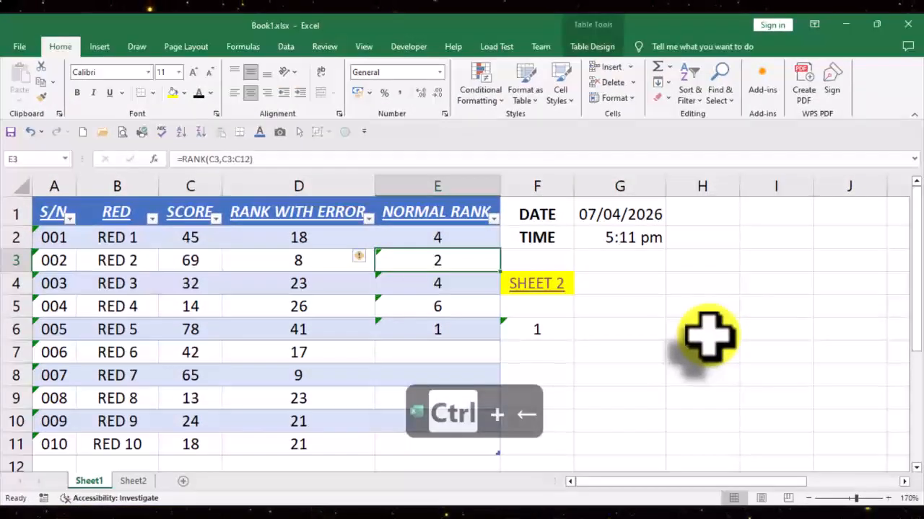
key(ctrl+Left)
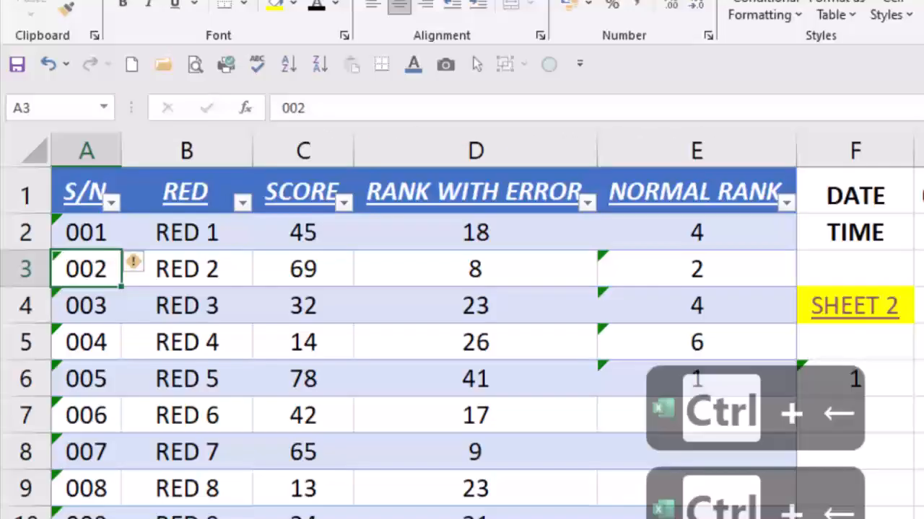
key(ctrl+Down)
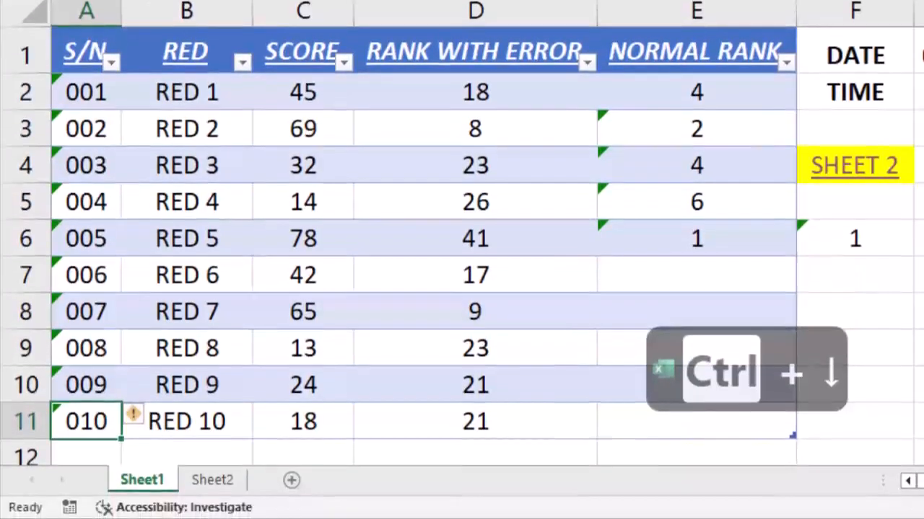
key(ctrl+Down)
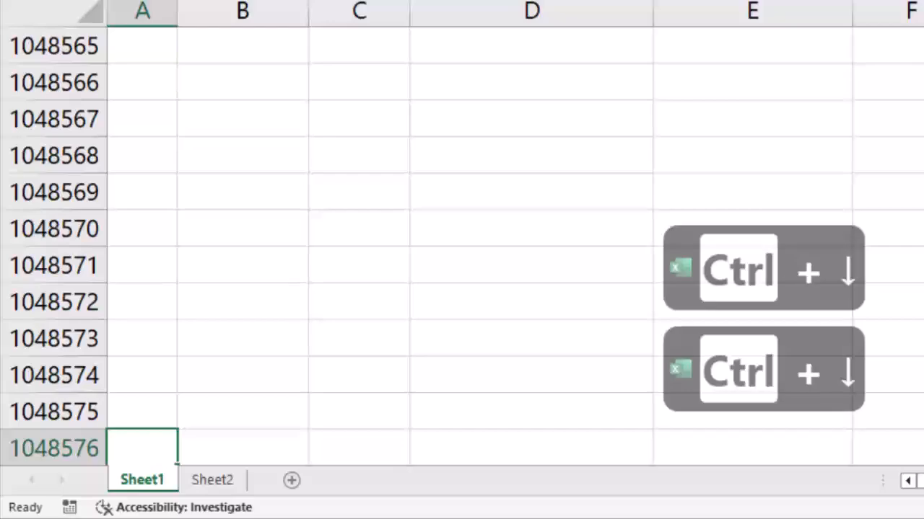
key(ctrl+Up)
key(ctrl+Up)
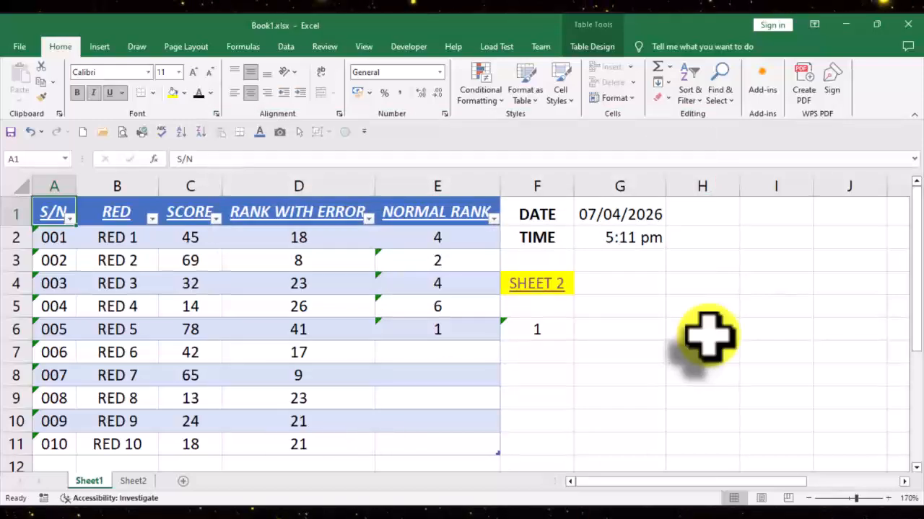
Step: Select the table's header row from S/N to NORMAL RANK and extend the selection down to the end of the data
key(ctrl+shift+Left)
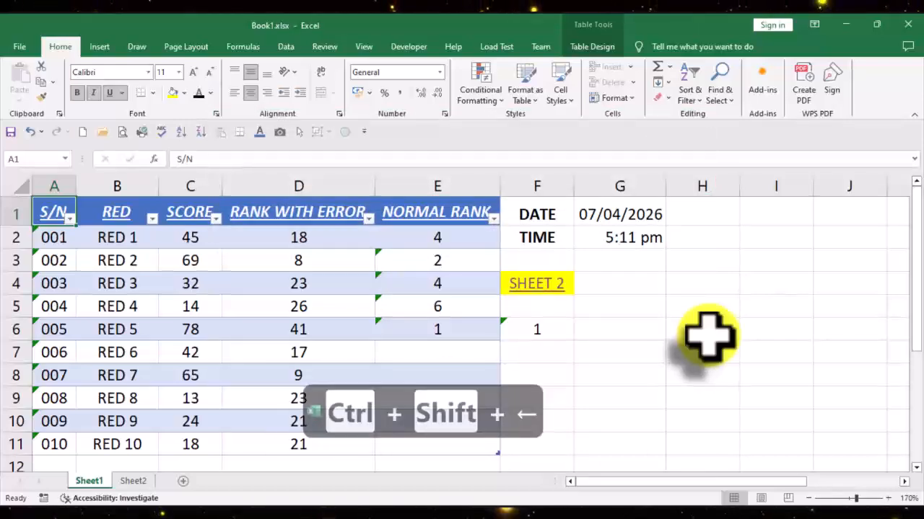
key(ctrl+shift+Right)
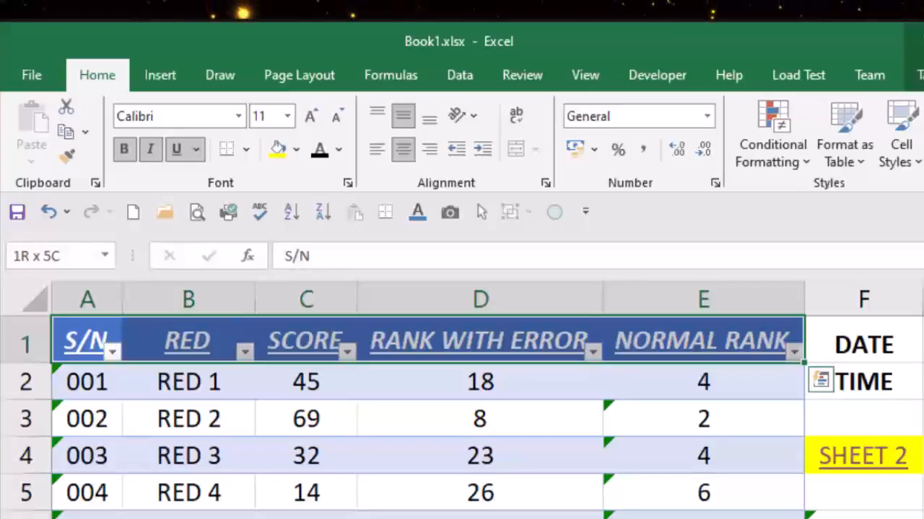
key(ctrl+shift+Down)
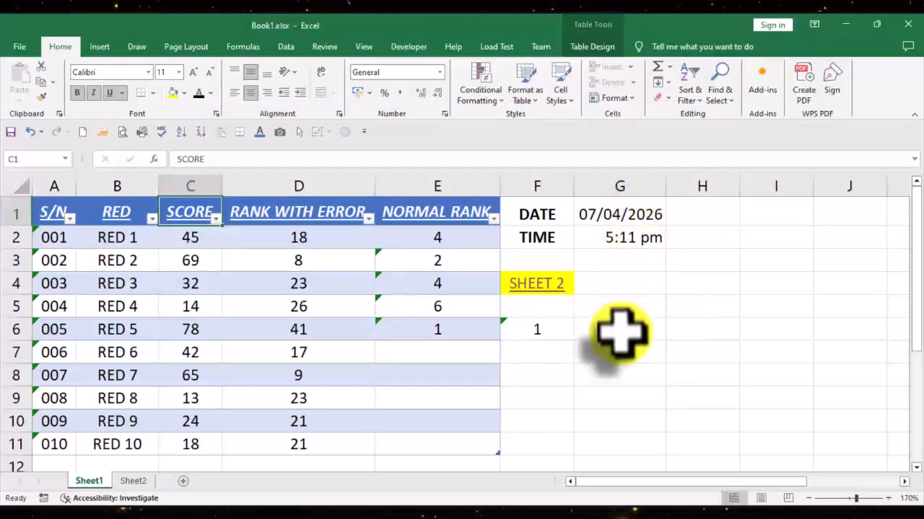
Step: Select the NORMAL RANK column's data from cell E9, and select the RED 9 table row from cell E10
click(451, 396)
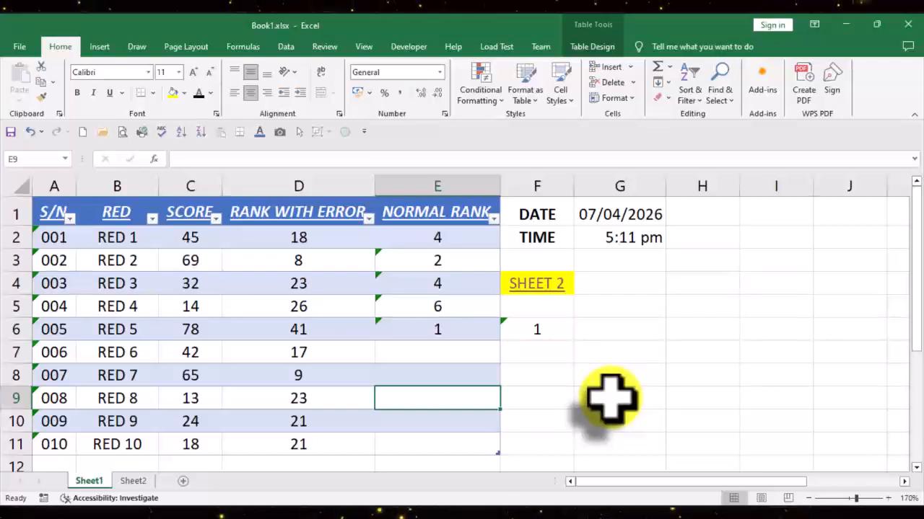
key(ctrl+space)
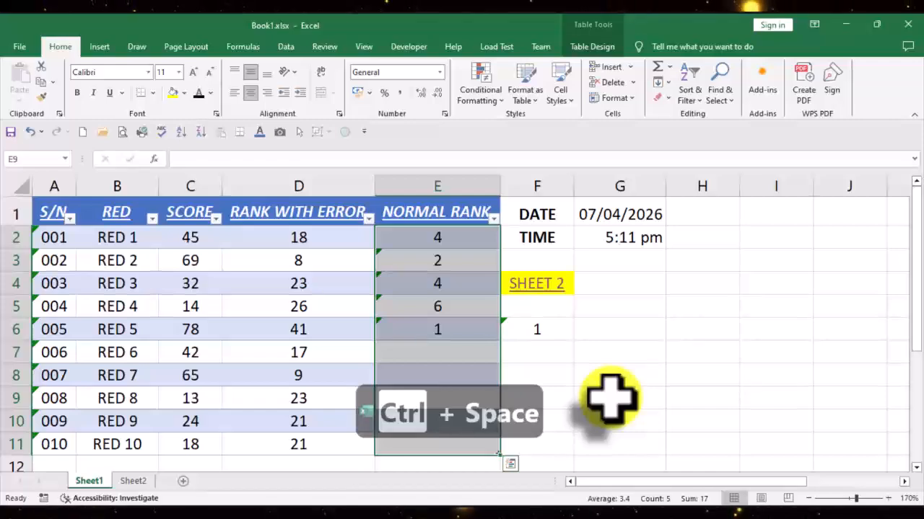
key(Down)
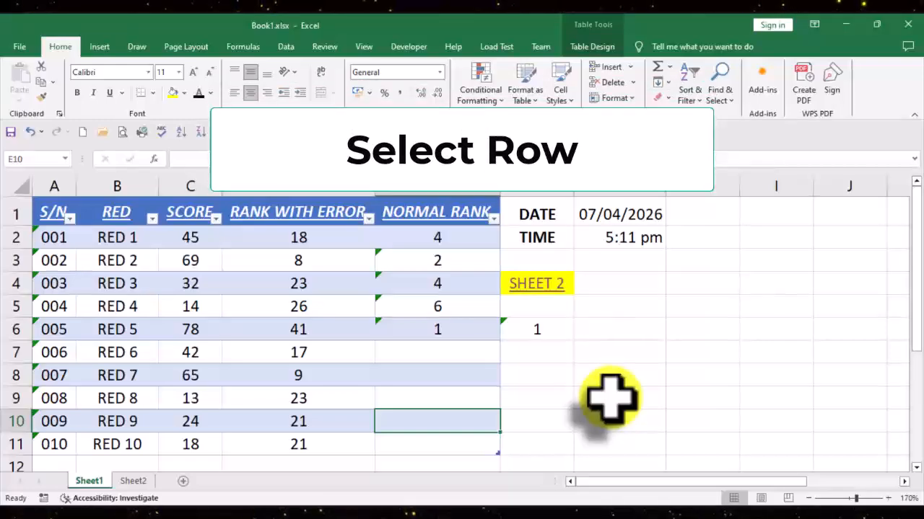
key(shift+space)
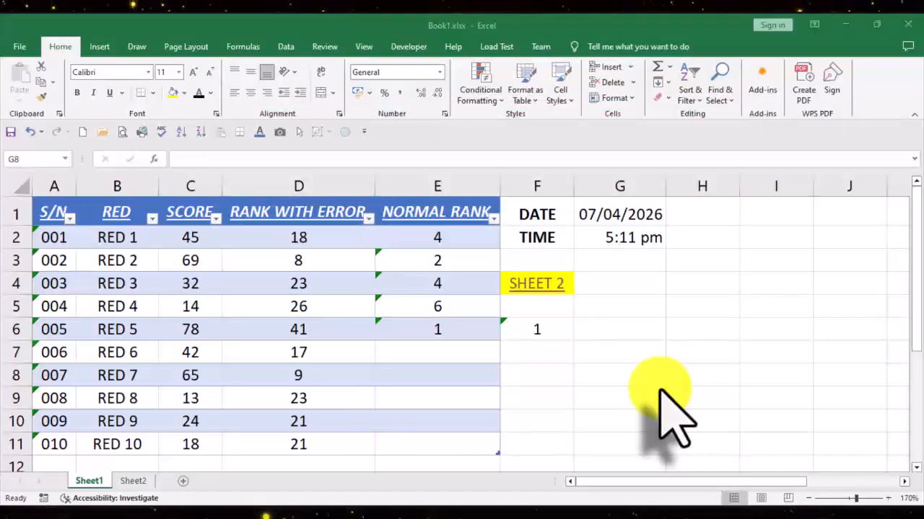
Step: Delete cell F6 with the remaining cells shifted left, and undo the deletion
click(560, 336)
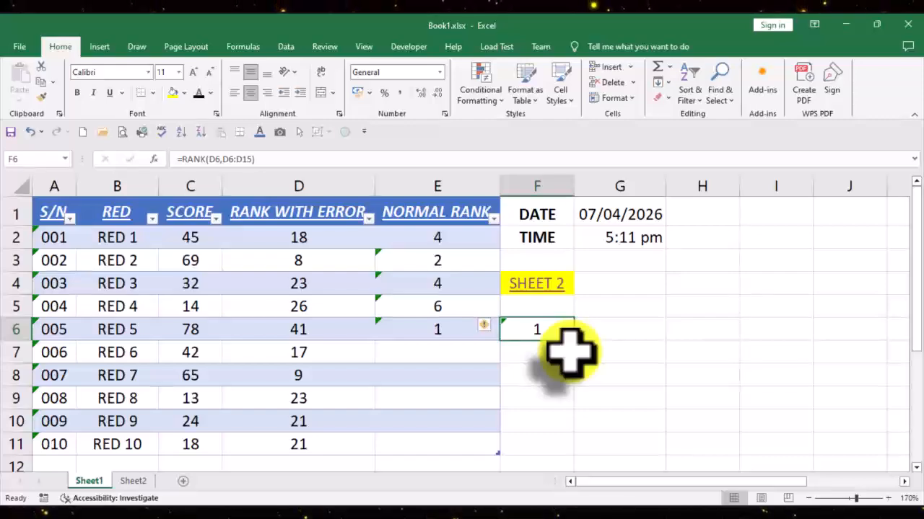
key(ctrl+minus)
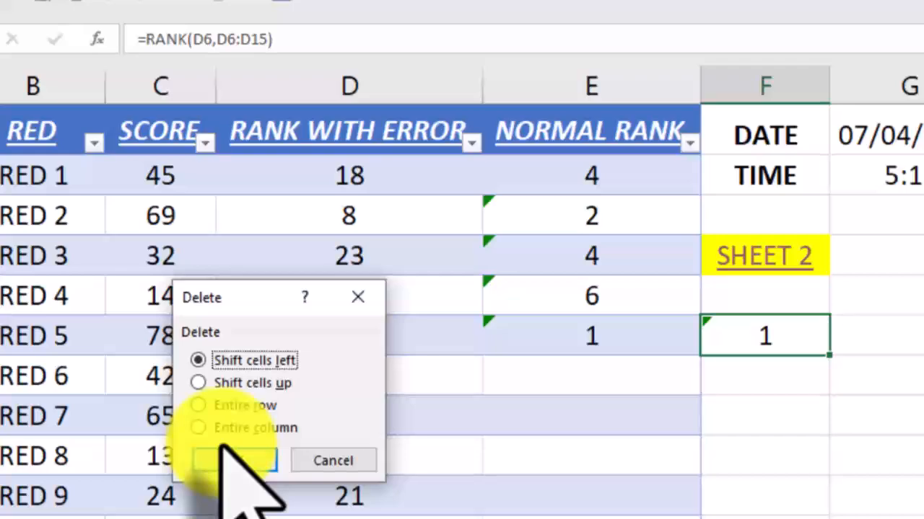
click(254, 461)
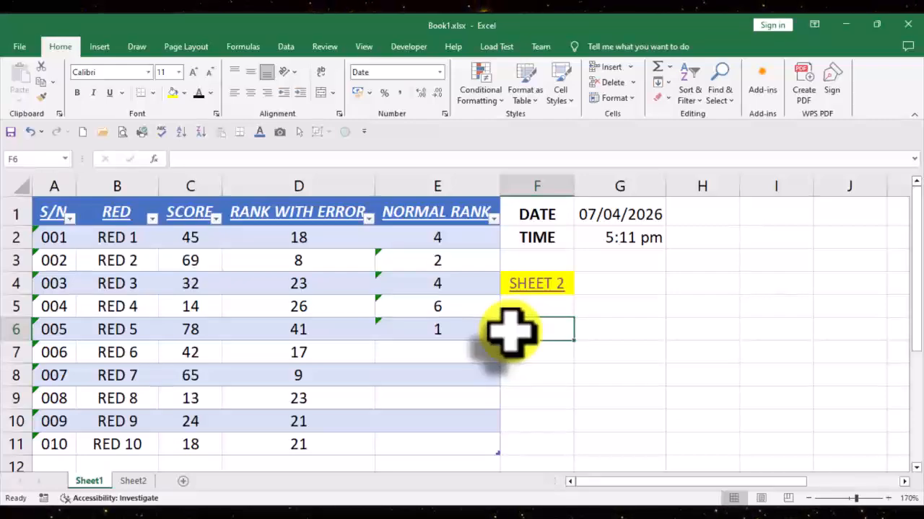
key(ctrl+z)
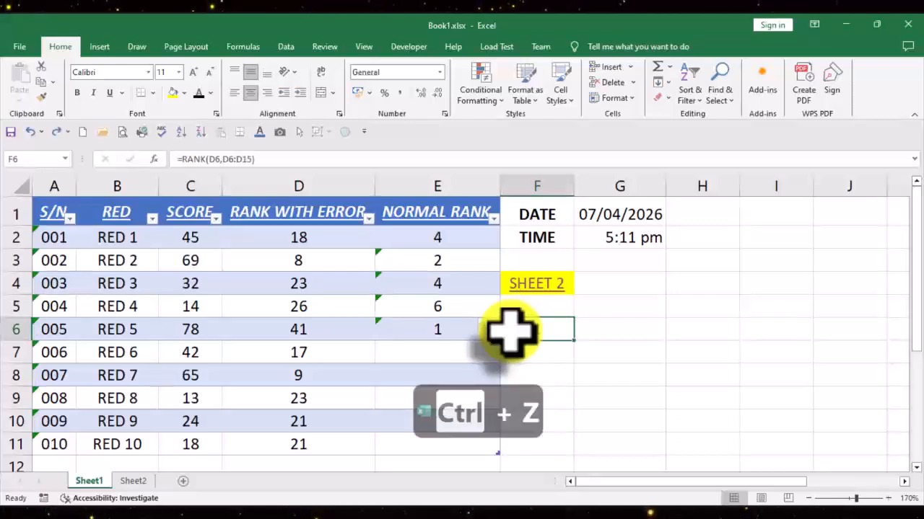
Step: Insert two blank table rows above the RED 10 row and undo the insertions
click(593, 355)
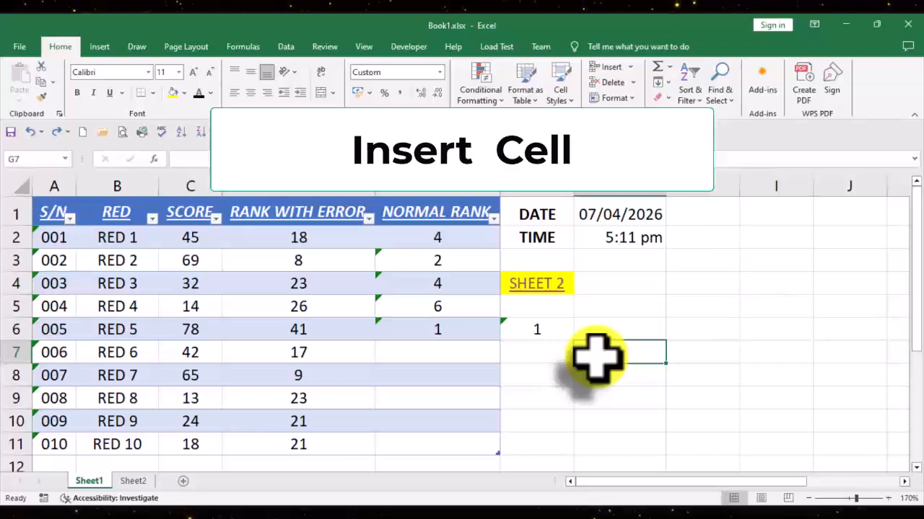
click(561, 354)
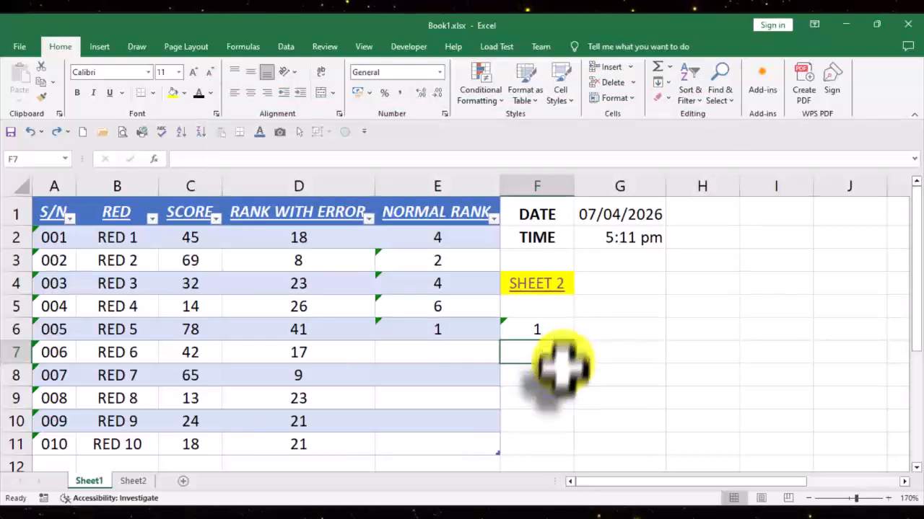
click(541, 444)
scroll(618, 412, down, 1)
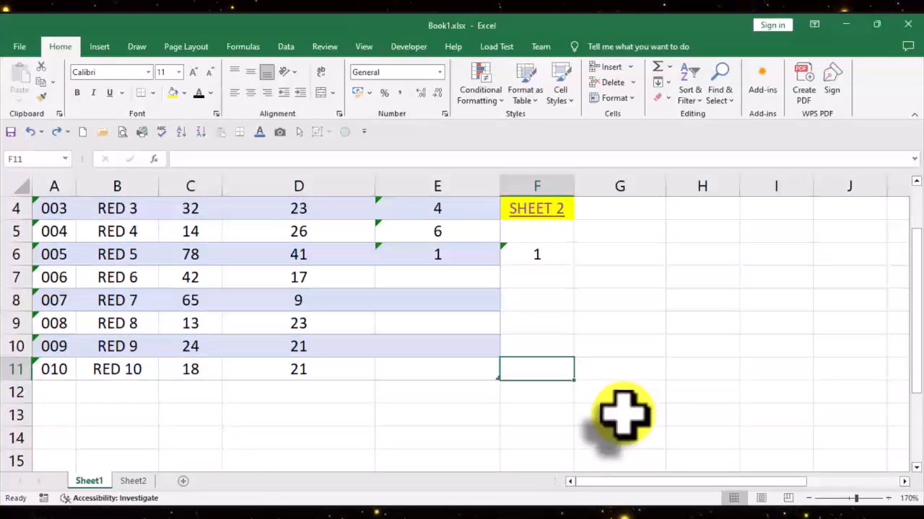
click(424, 373)
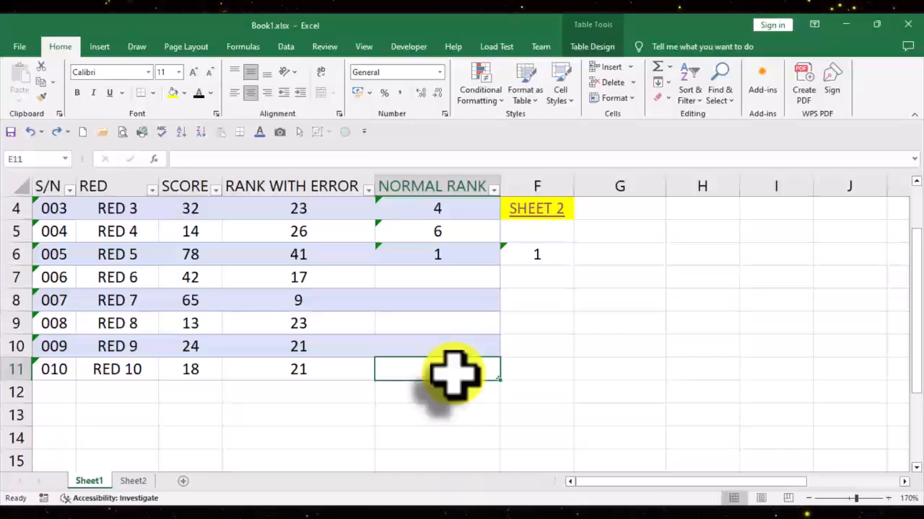
key(shift+space)
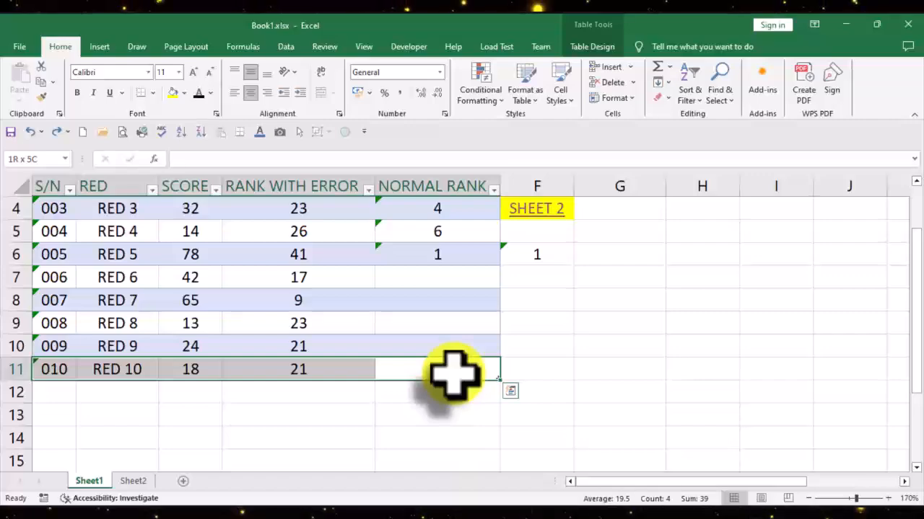
key(ctrl+shift+equal)
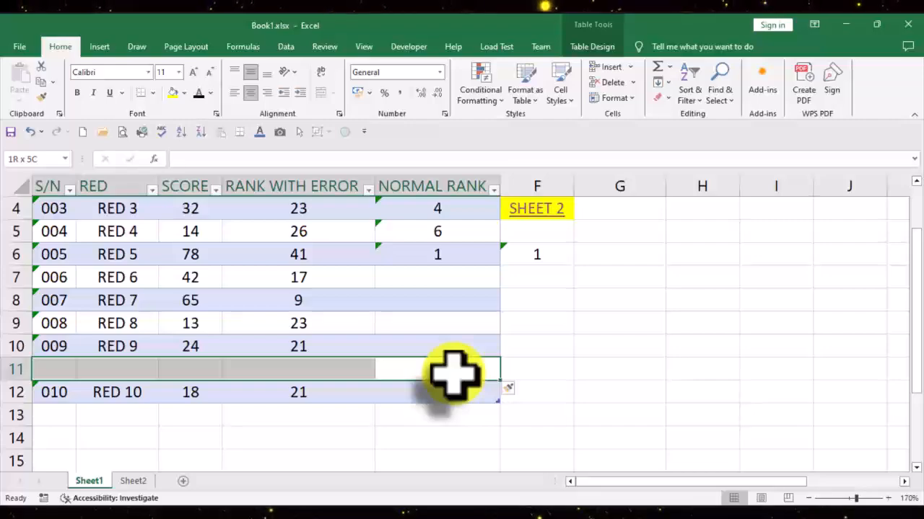
key(ctrl+shift+equal)
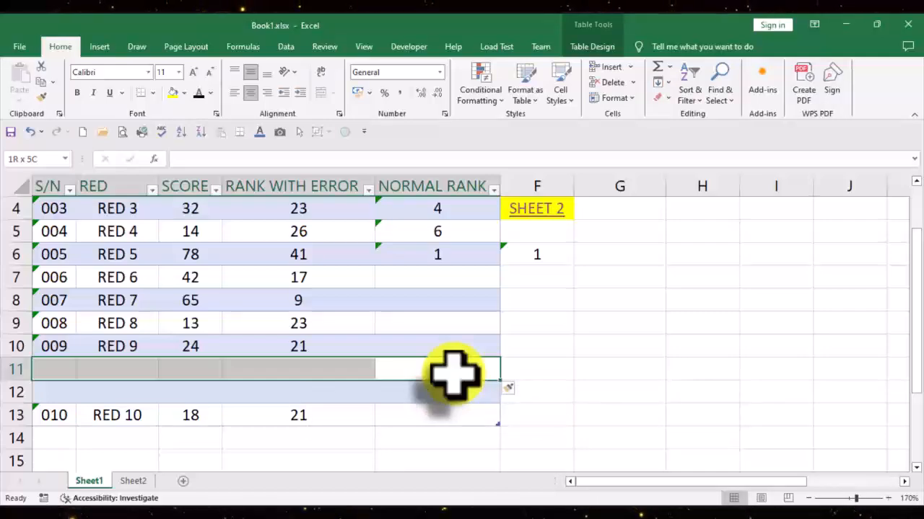
key(ctrl+z)
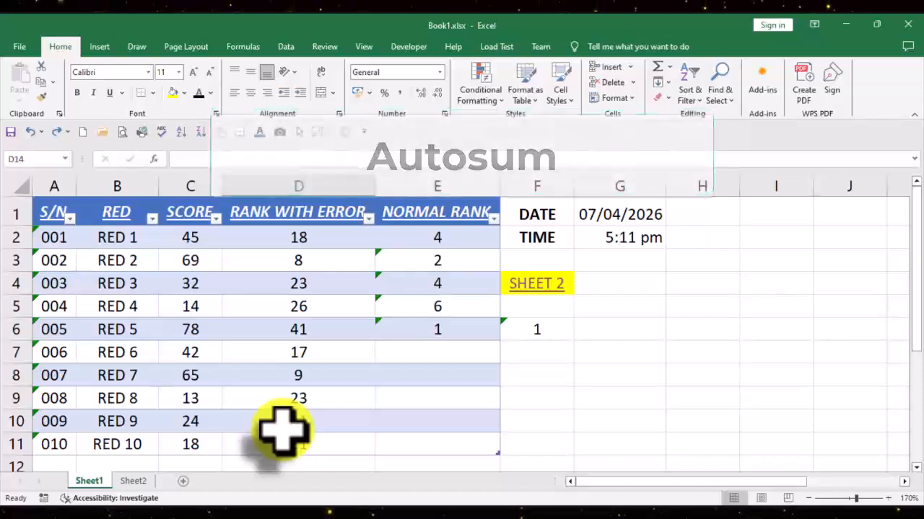
Step: Add an AutoSum total for the SCORE column in cell C12, directly below the table
scroll(185, 385, down, 1)
scroll(193, 386, down, 1)
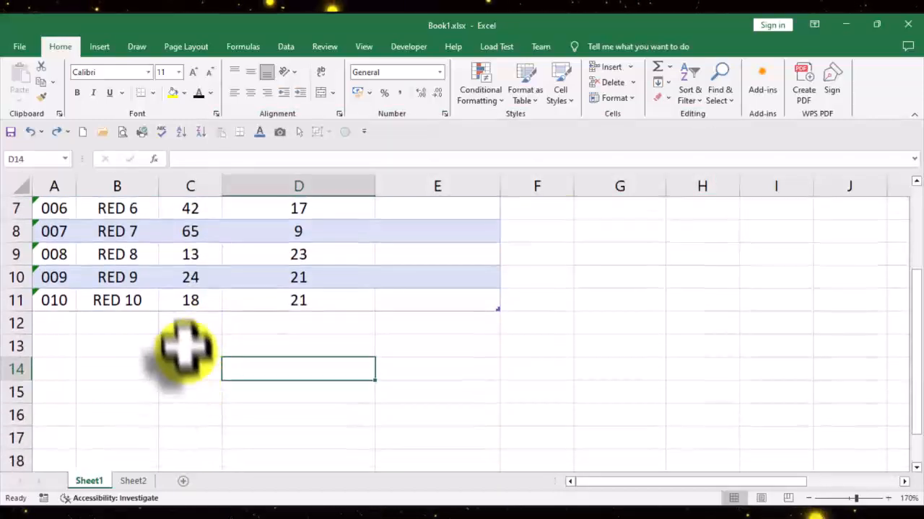
click(190, 325)
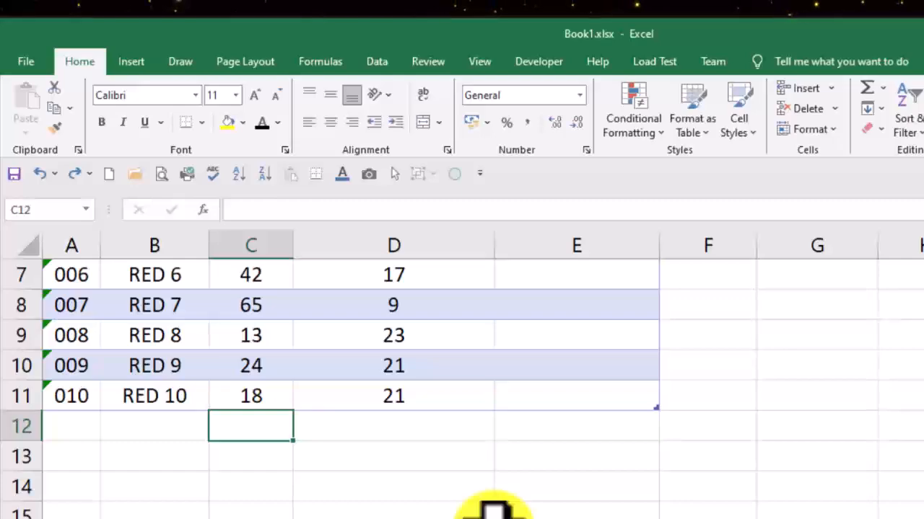
key(alt)
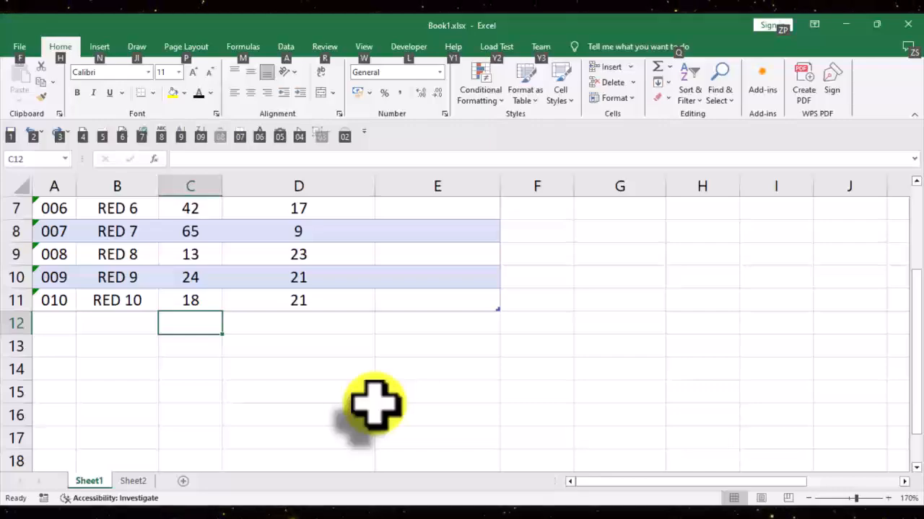
key(alt+equal)
key(alt+equal)
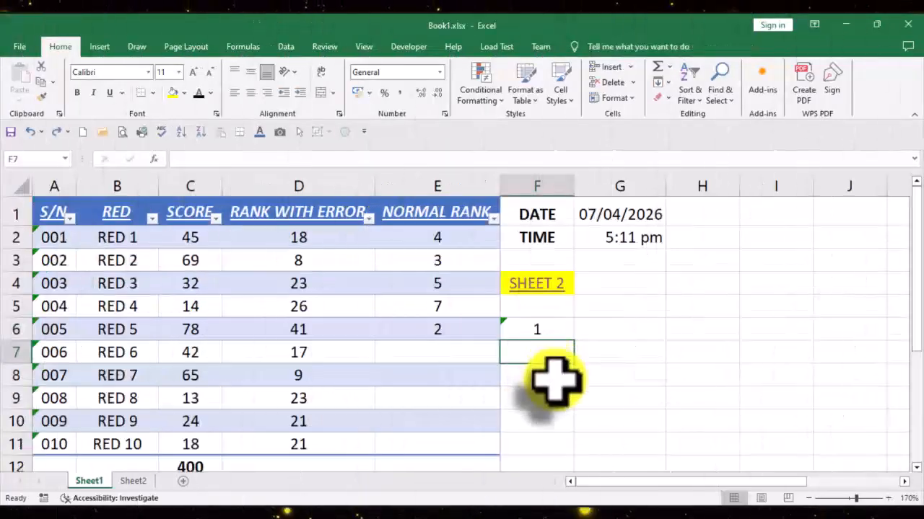
Step: Examine the Number, Alignment, Font, Border, Fill and Protection settings in Format Cells for cell F8, and close the dialog unchanged
click(553, 376)
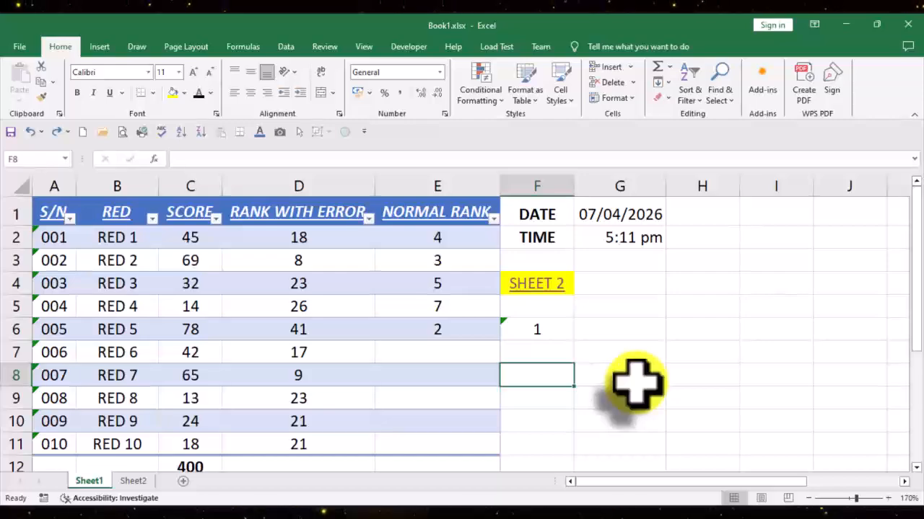
key(ctrl+1)
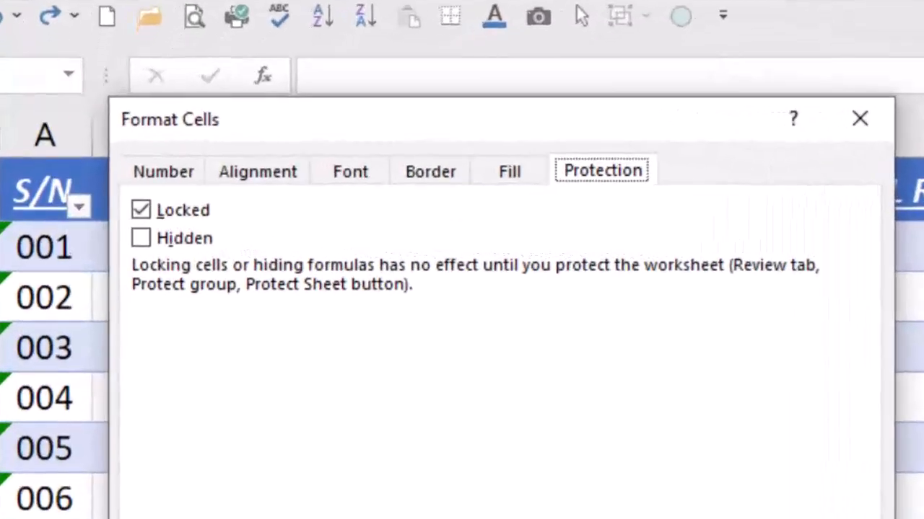
click(148, 172)
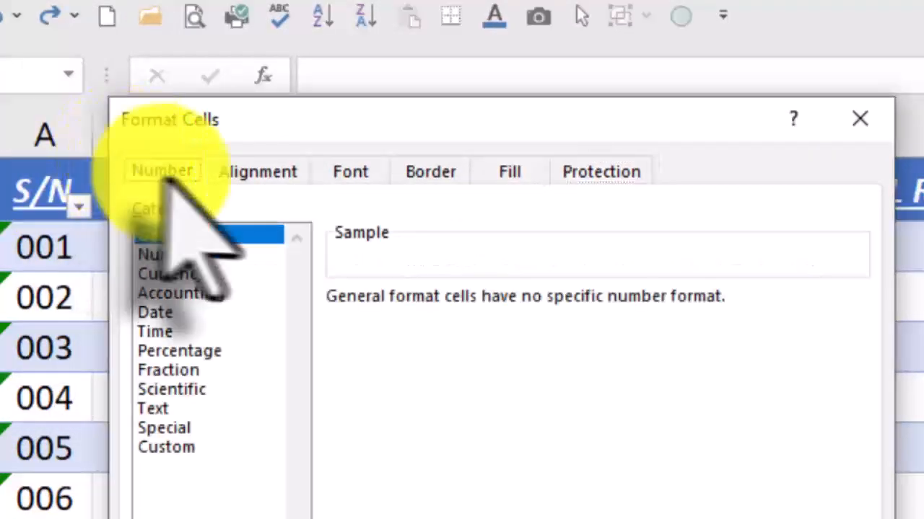
click(249, 172)
click(348, 176)
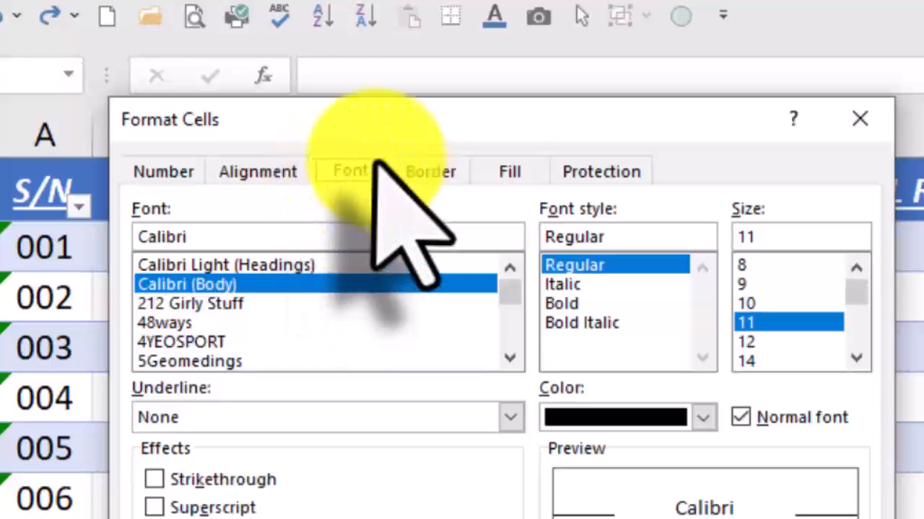
click(443, 175)
click(509, 177)
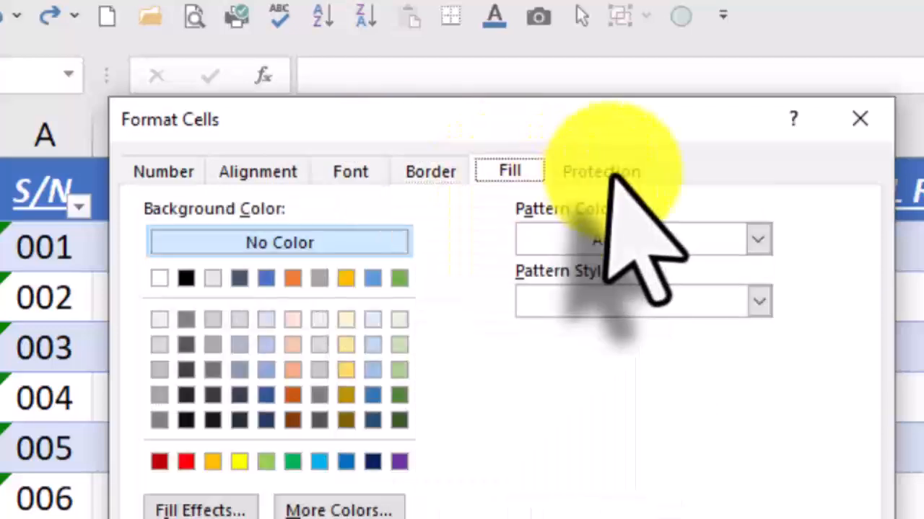
click(612, 175)
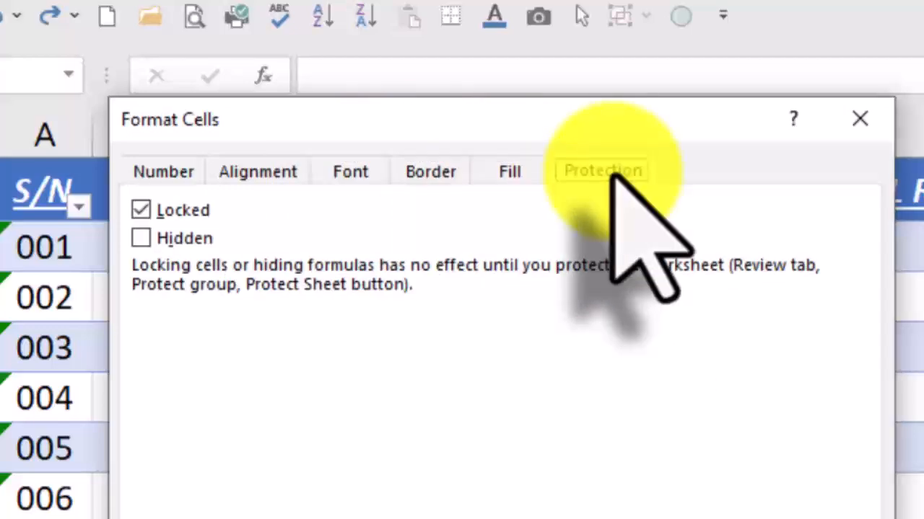
click(860, 119)
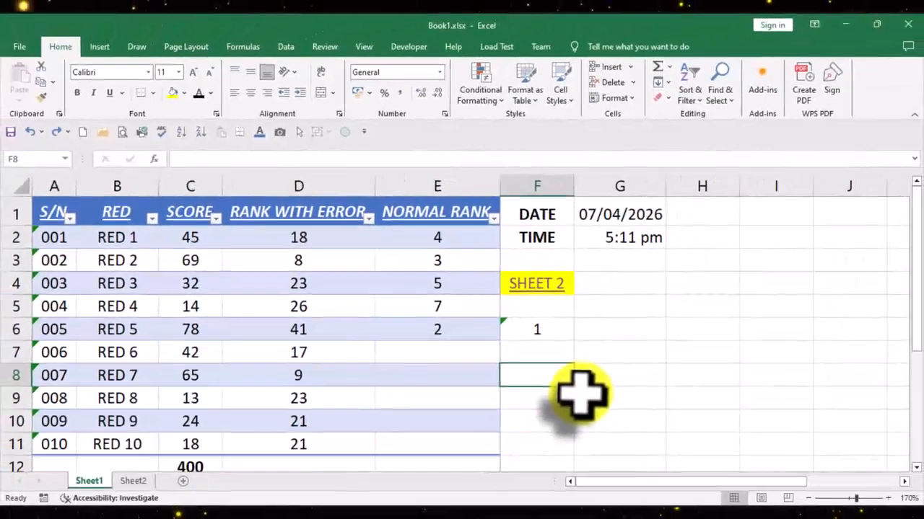
Step: Enter the text NAME in cell G6
click(619, 329)
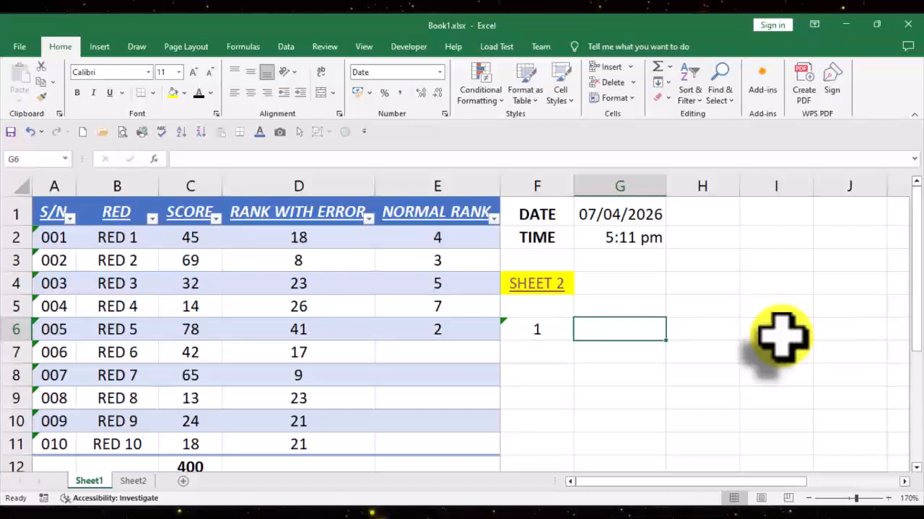
text(NAME)
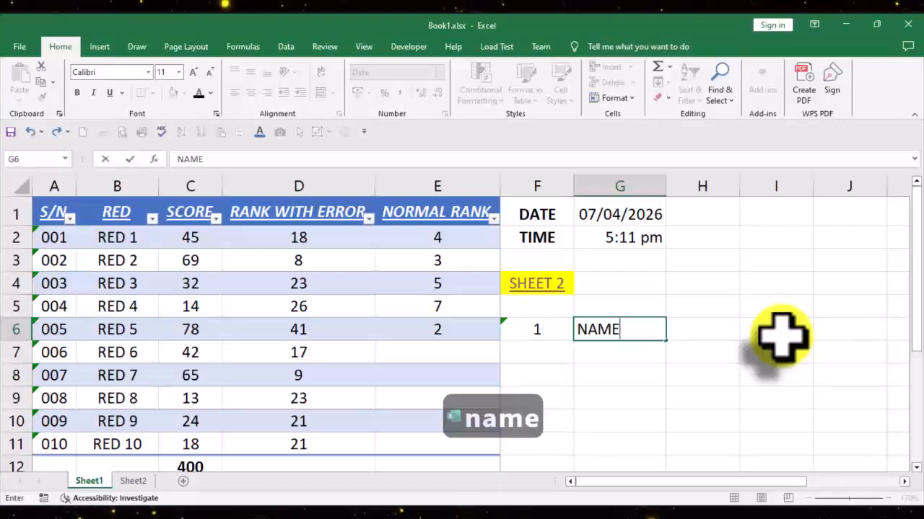
key(Return)
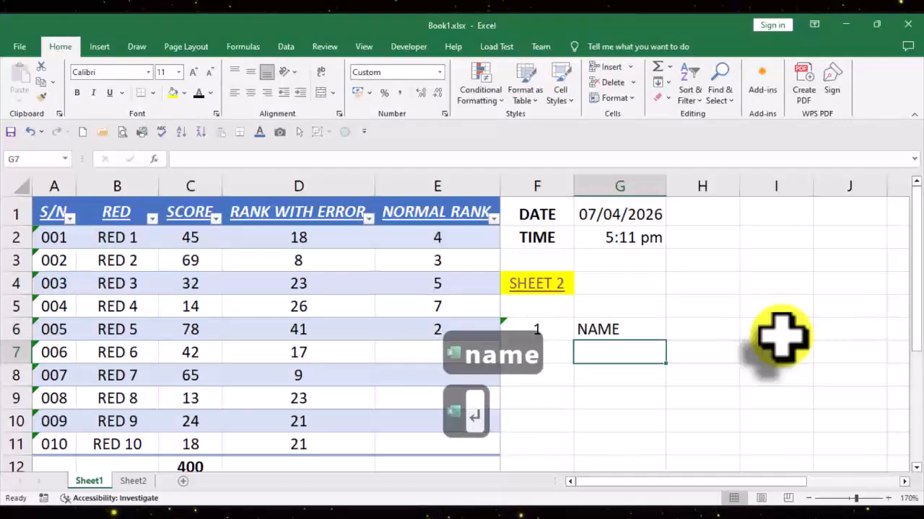
Step: Add SCHOOL and CLASS on separate lines below NAME within cell G6
key(Up)
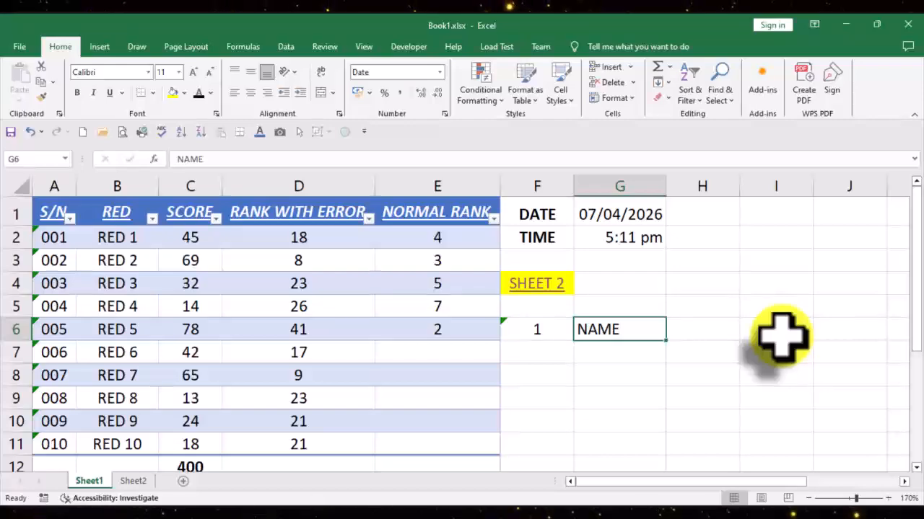
key(F2)
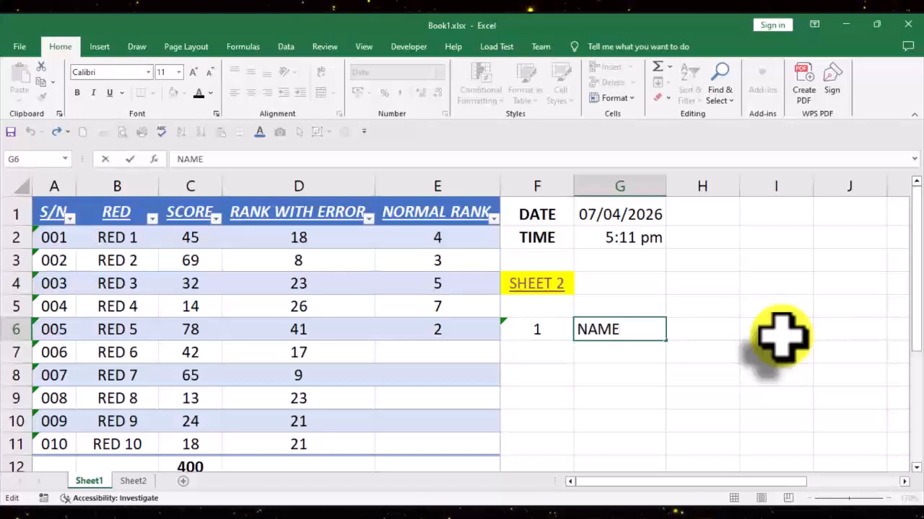
key(alt+Return)
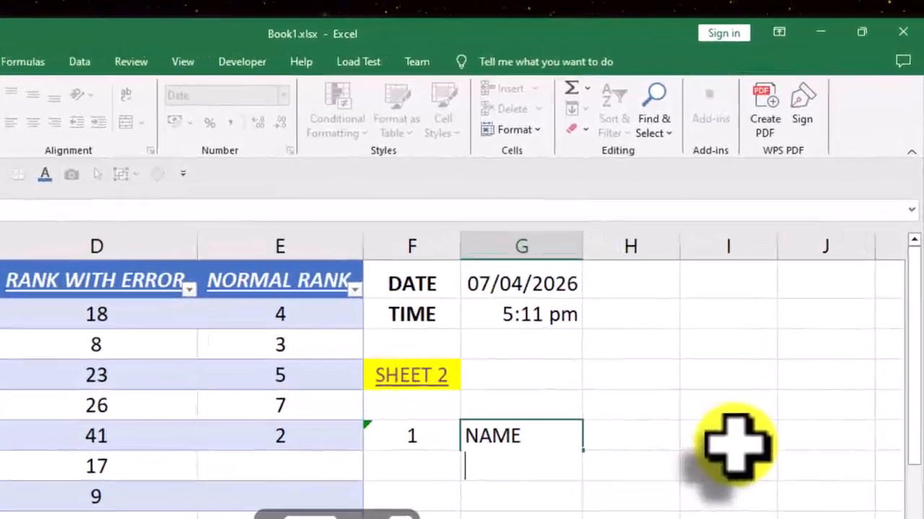
text(SC)
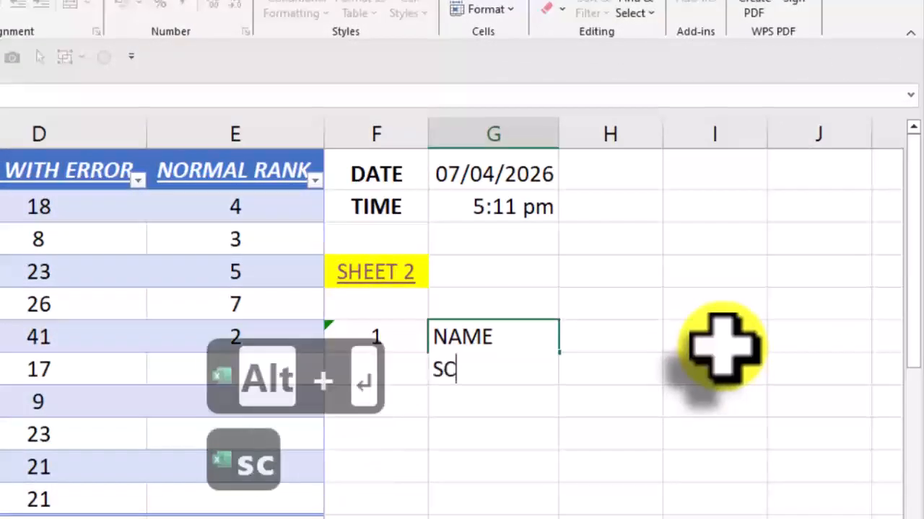
text(HOOL)
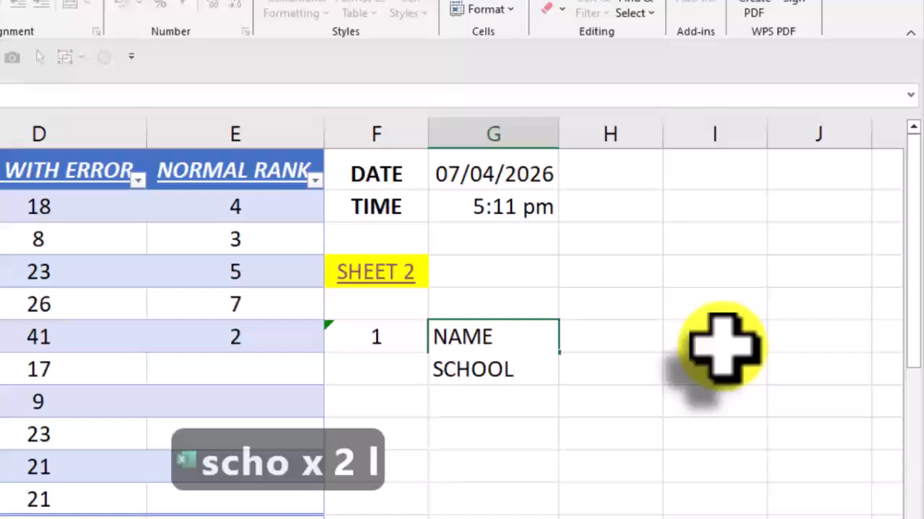
key(alt+Return)
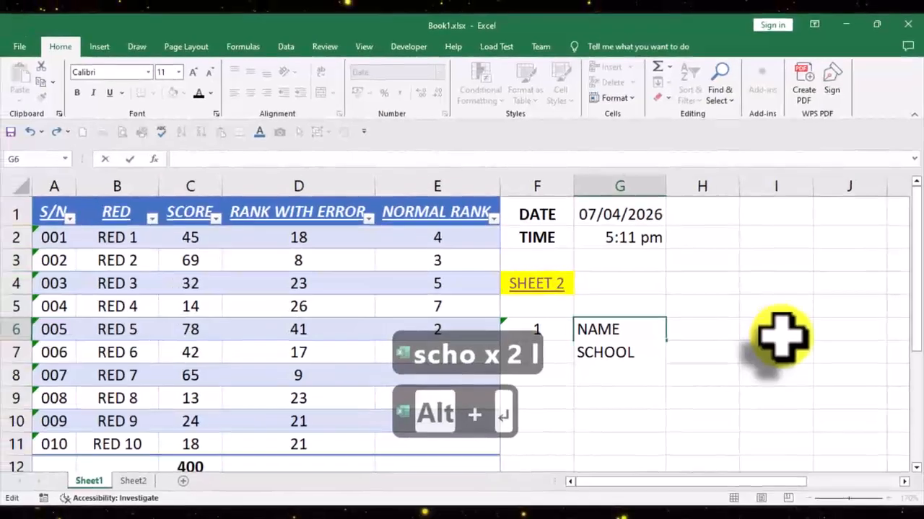
text(CLASS)
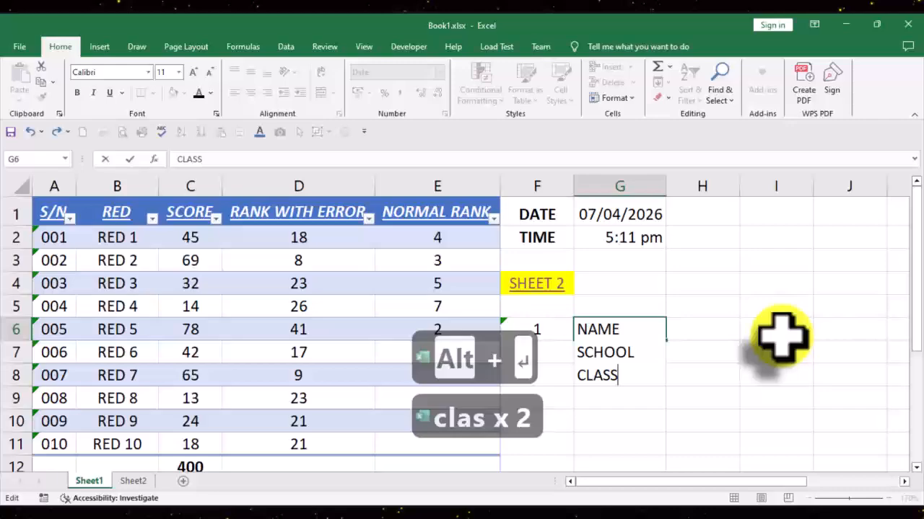
key(Return)
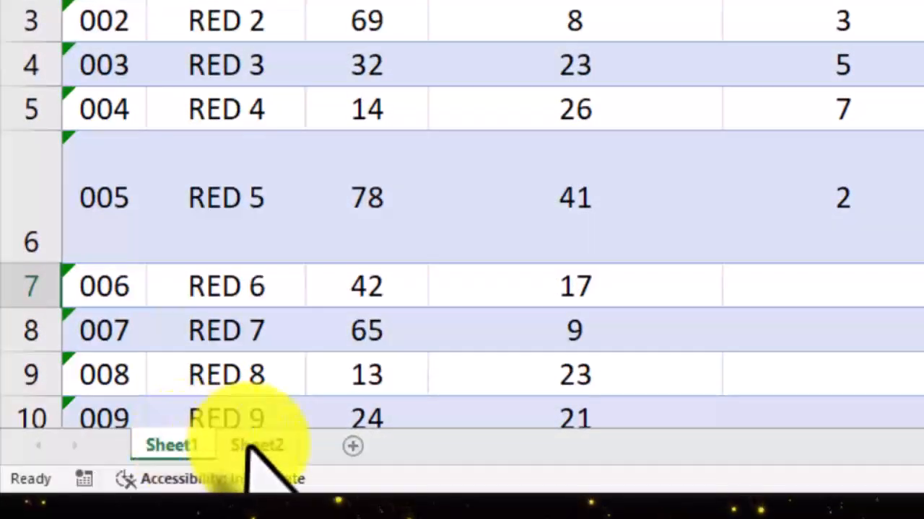
Step: Add a new worksheet after Sheet1, then make its row 1 much taller and column A much wider
click(345, 451)
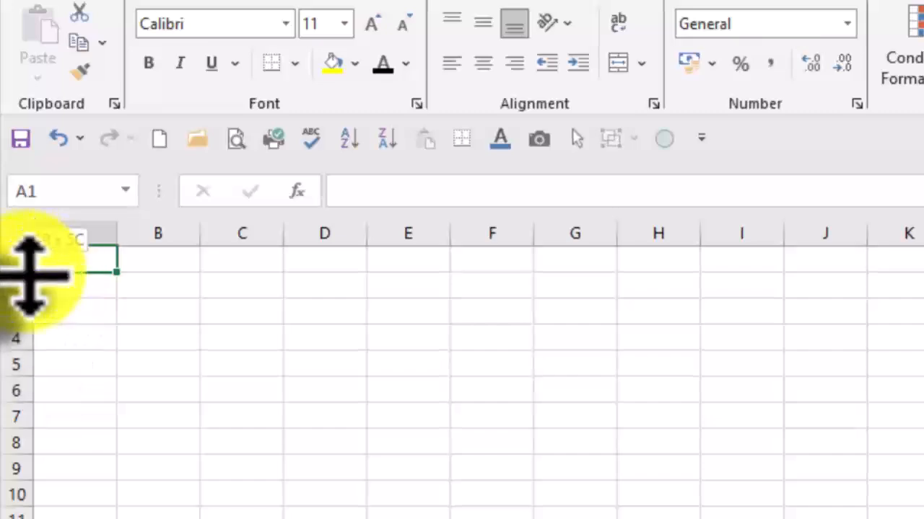
drag(18, 272, 18, 396)
drag(116, 239, 920, 288)
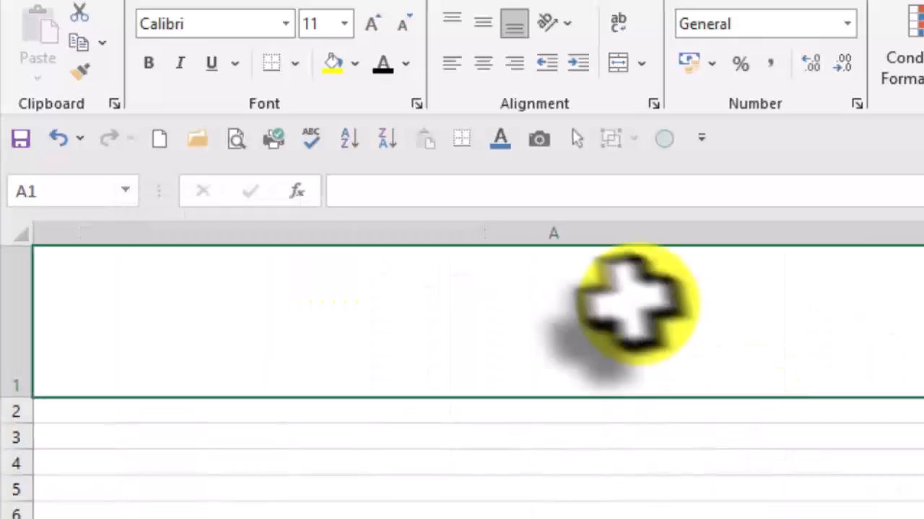
Step: Enter SHEET 3 in cell A1 of the new worksheet and enlarge its font size to 72
text(SHEET 3)
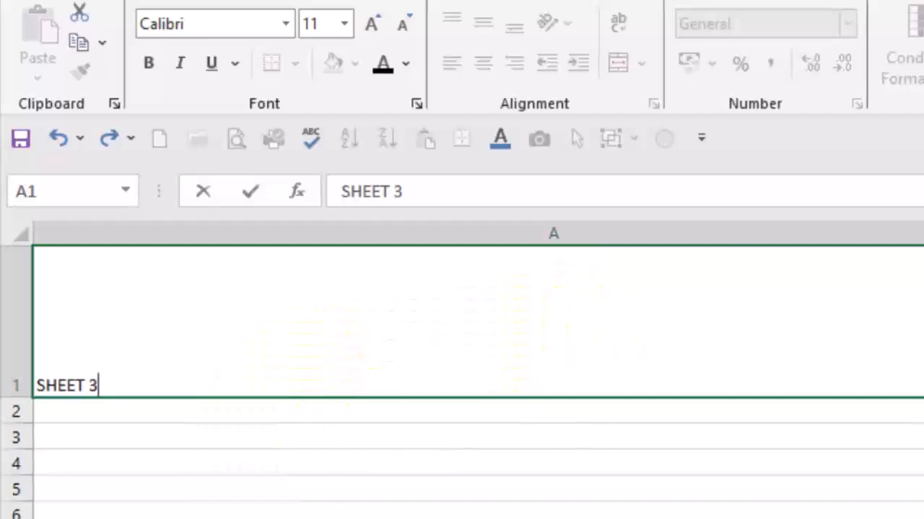
key(Return)
click(329, 371)
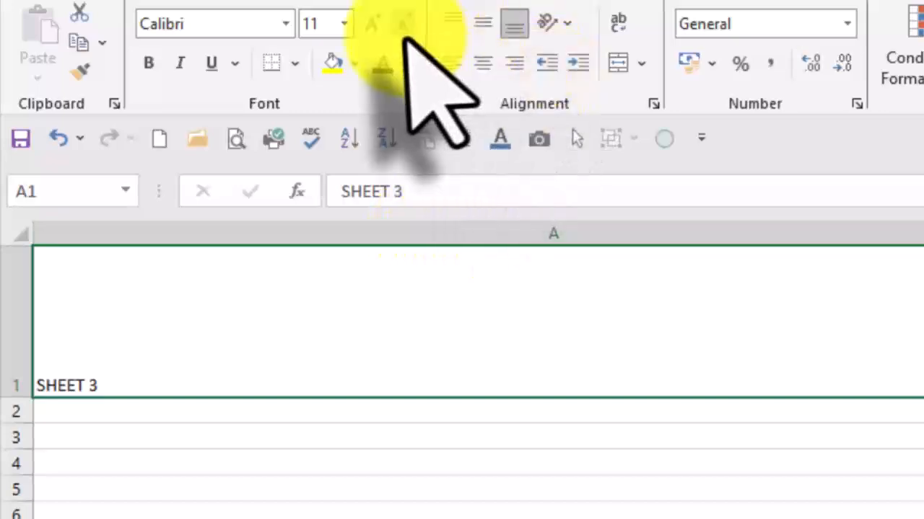
click(372, 25)
click(372, 25)
click(372, 25)
double_click(382, 29)
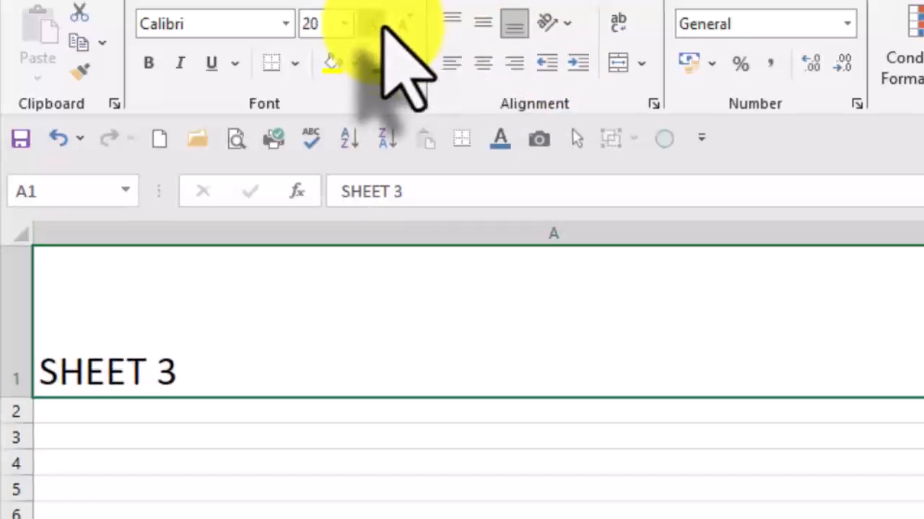
triple_click(382, 29)
double_click(383, 29)
double_click(383, 29)
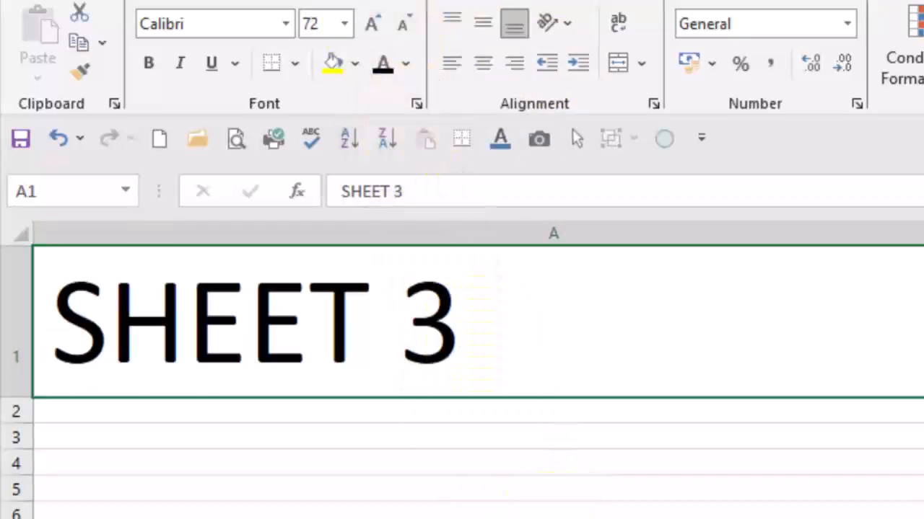
click(559, 518)
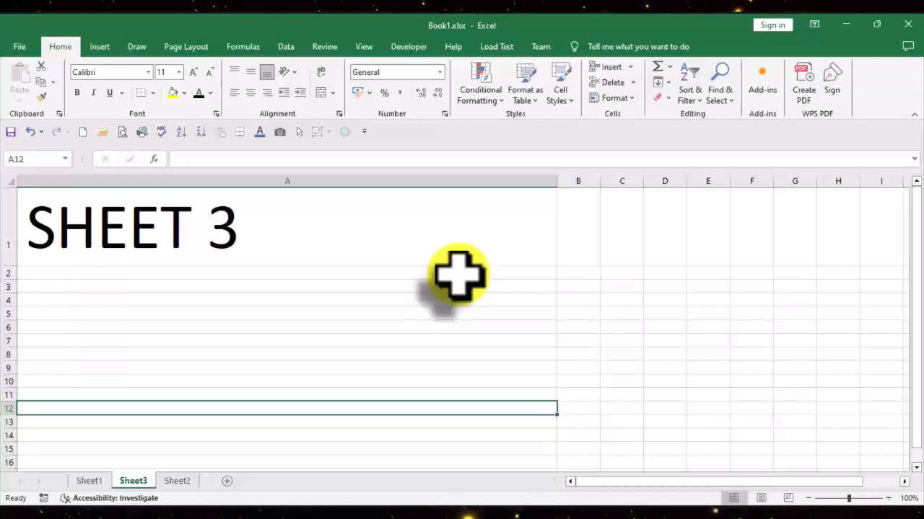
Step: View Sheet1, Sheet3 and Sheet2 by moving back and forth through the worksheets, ending on Sheet1
key(ctrl+Page_Up)
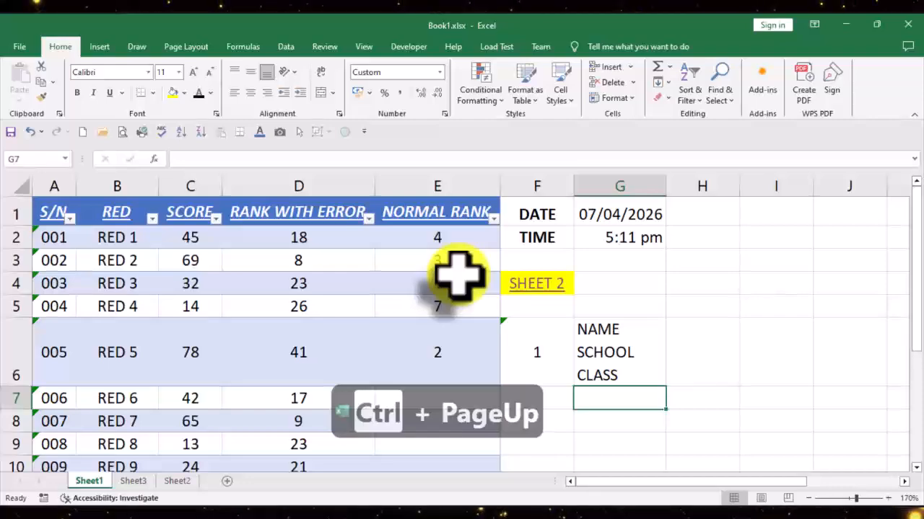
key(ctrl+Page_Down)
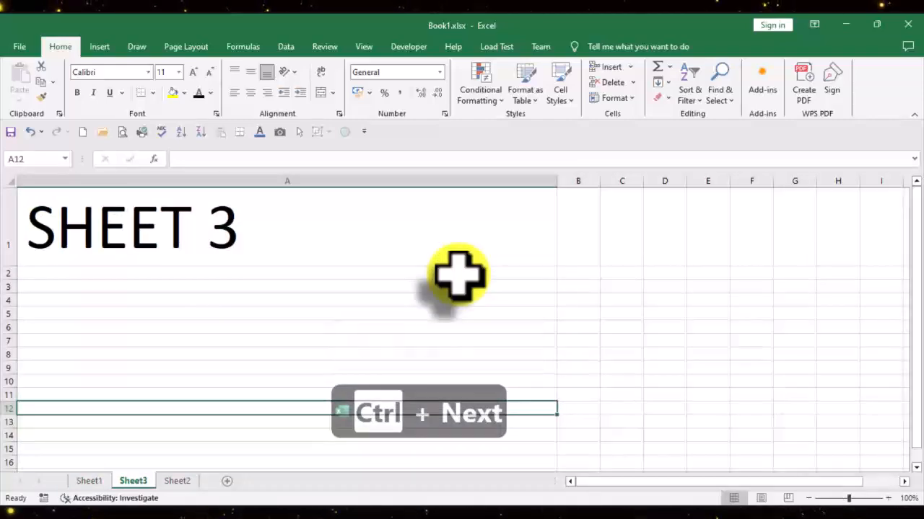
key(ctrl+Page_Down)
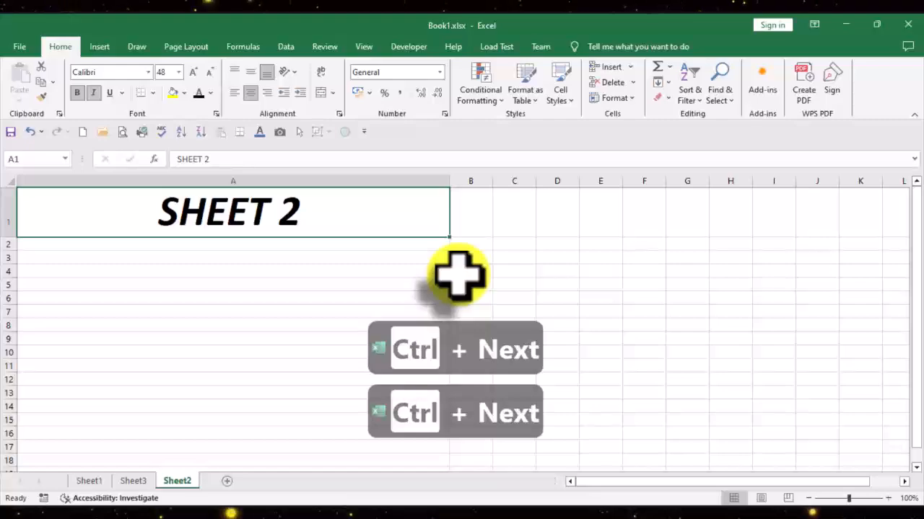
key(ctrl+Page_Up)
key(ctrl+Page_Up)
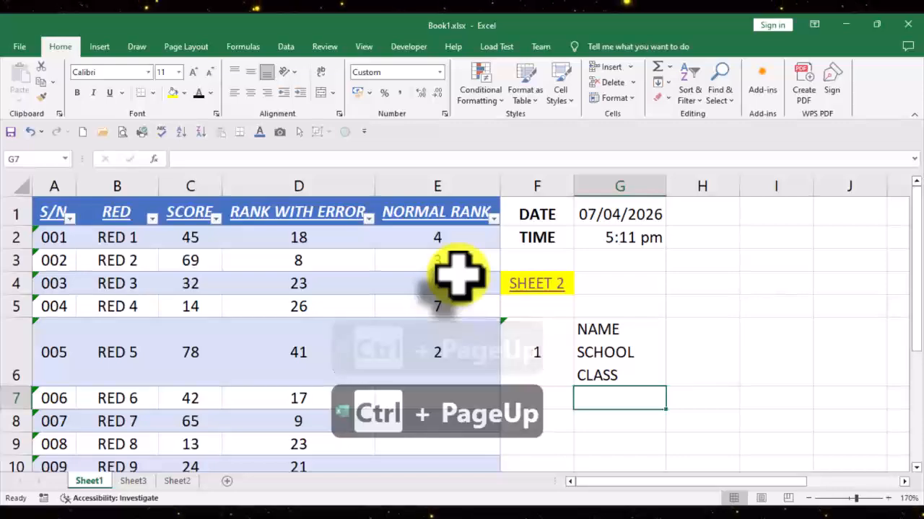
key(ctrl+Page_Down)
key(ctrl+Page_Up)
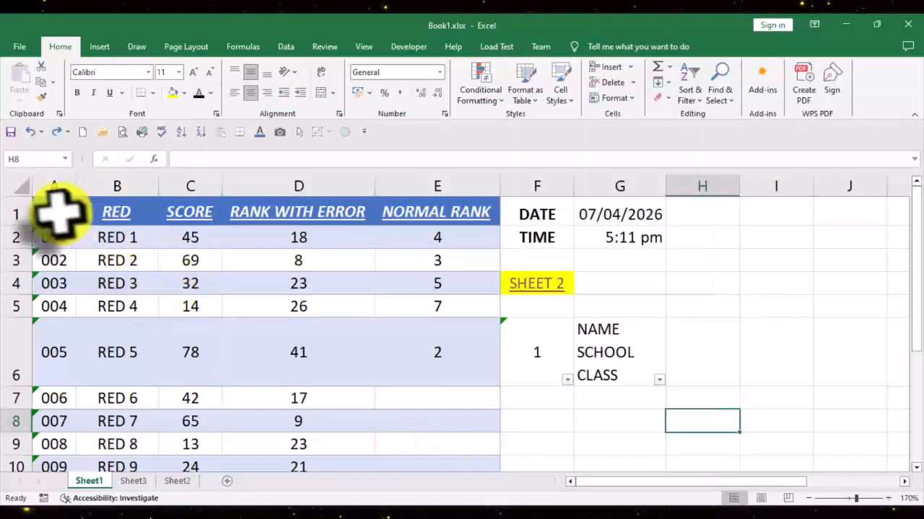
Step: Clear the table style from the score table in A1:E12
drag(50, 201, 415, 226)
scroll(423, 305, up, 5)
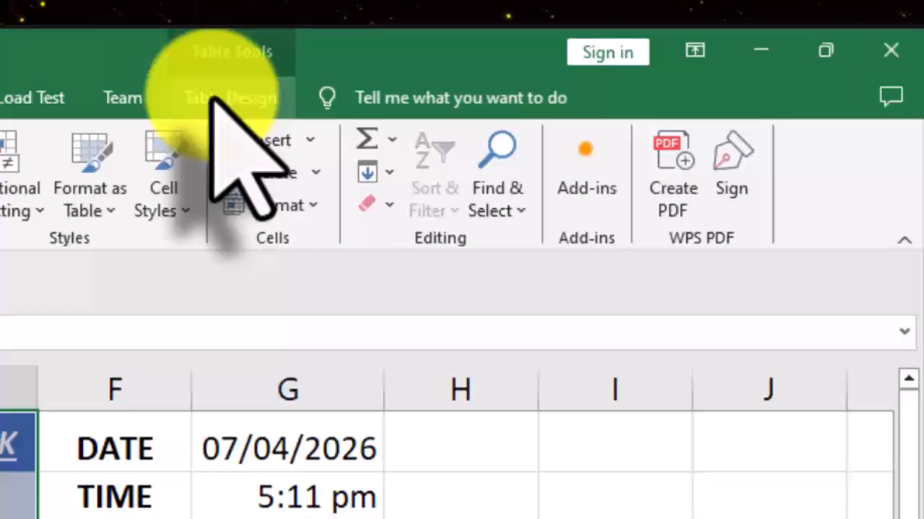
click(212, 99)
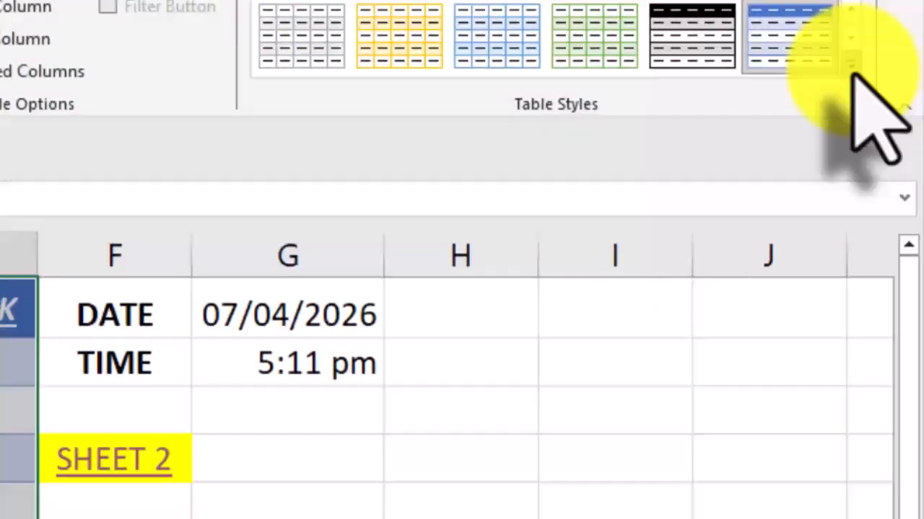
click(856, 195)
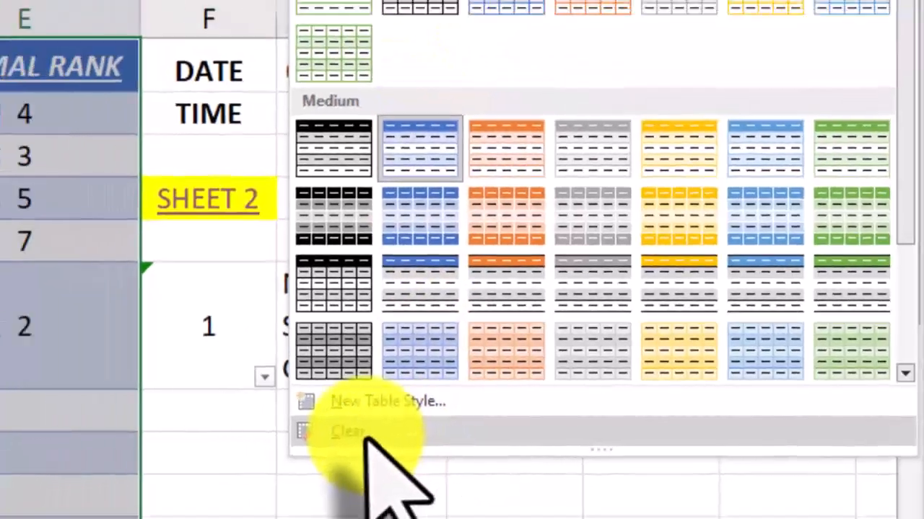
click(272, 438)
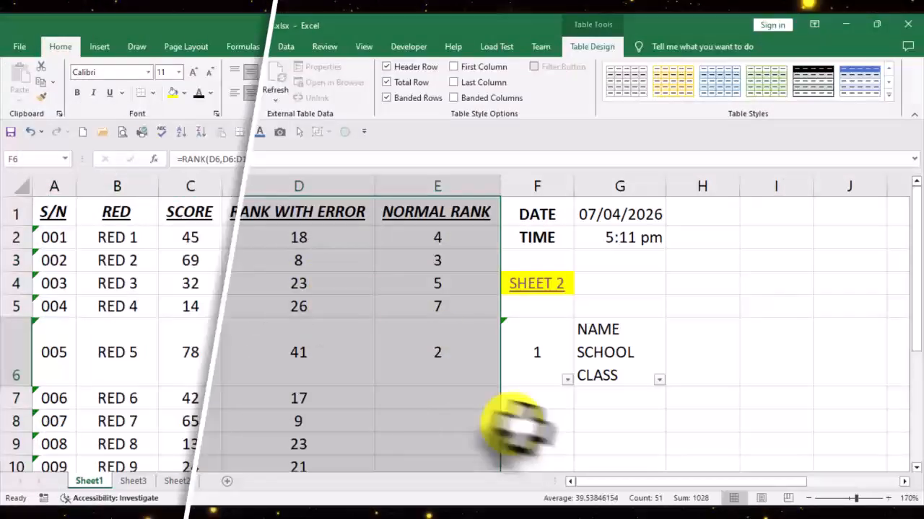
Step: Remove the filter from cells F6:G6 and turn on filter buttons for the score table's header row
click(614, 402)
key(ctrl+shift+l)
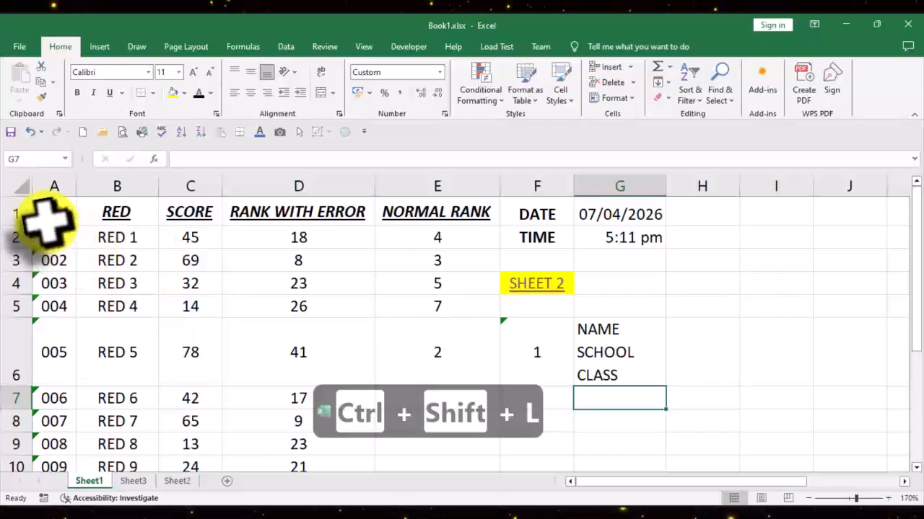
drag(53, 209, 439, 429)
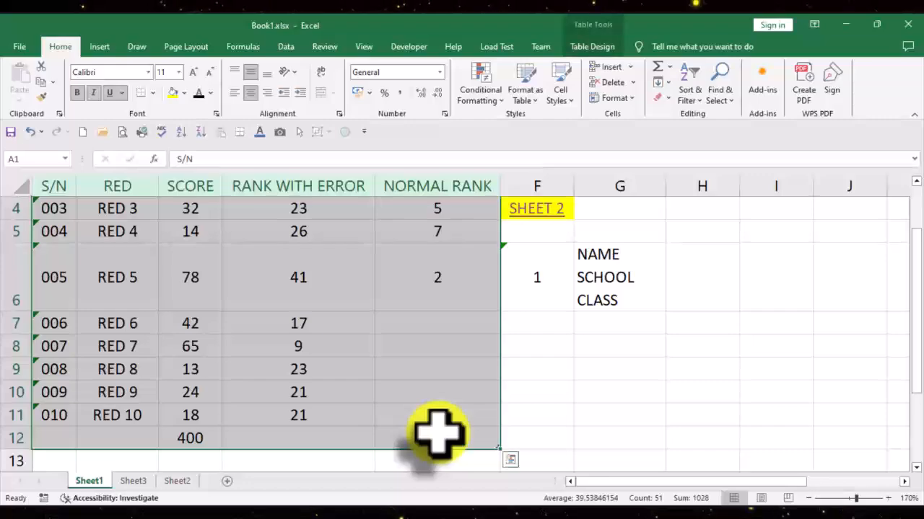
scroll(570, 353, up, 1)
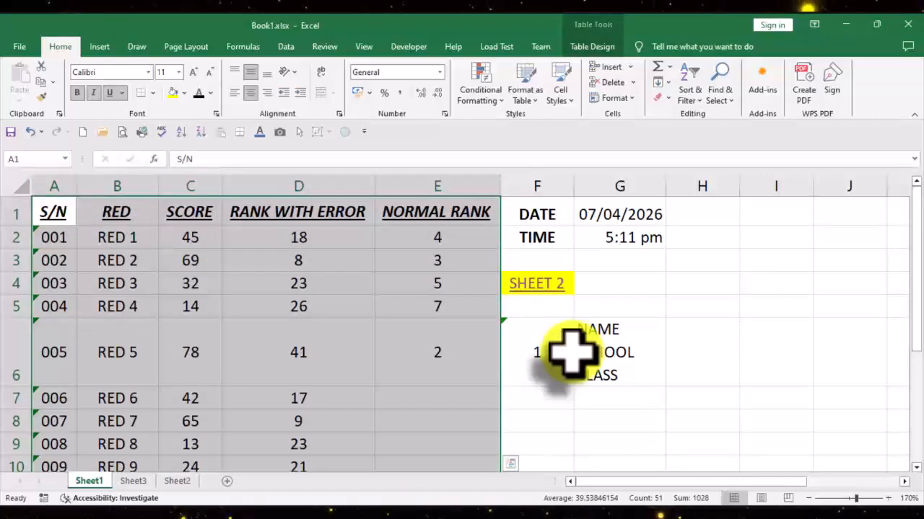
key(ctrl+shift+l)
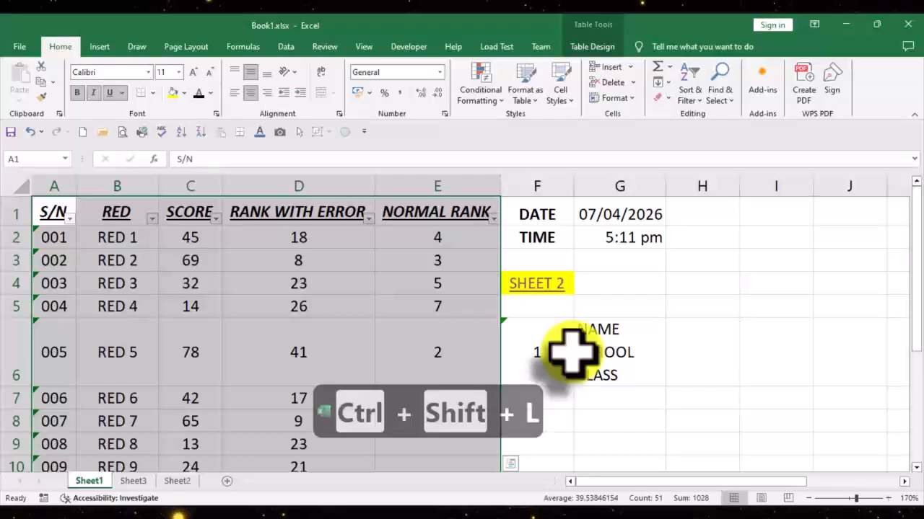
Step: Examine the filter options of the NORMAL RANK column and close the list without filtering
click(710, 325)
click(495, 215)
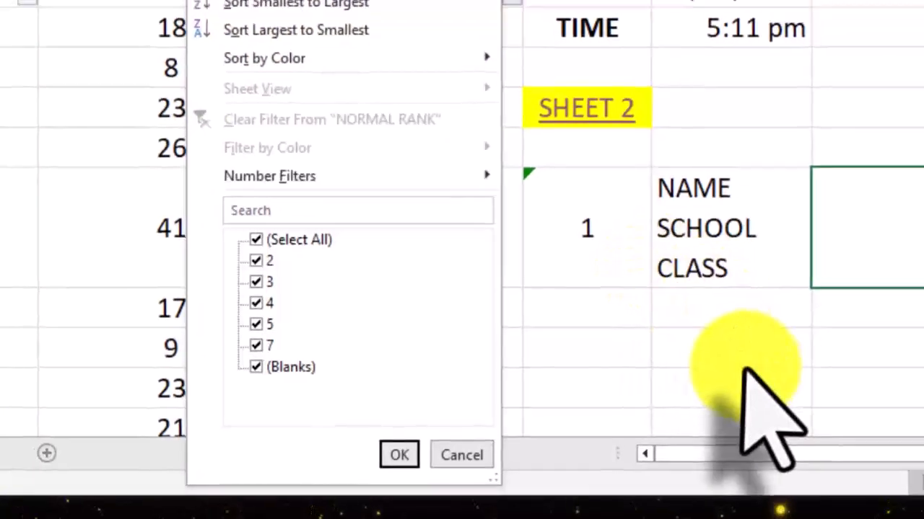
click(753, 363)
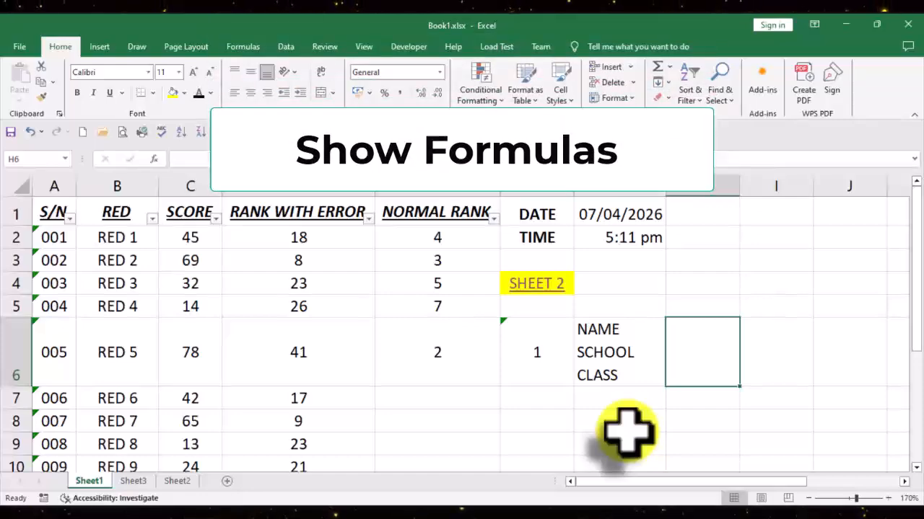
Step: Delete the rank formula from cell F6
click(540, 358)
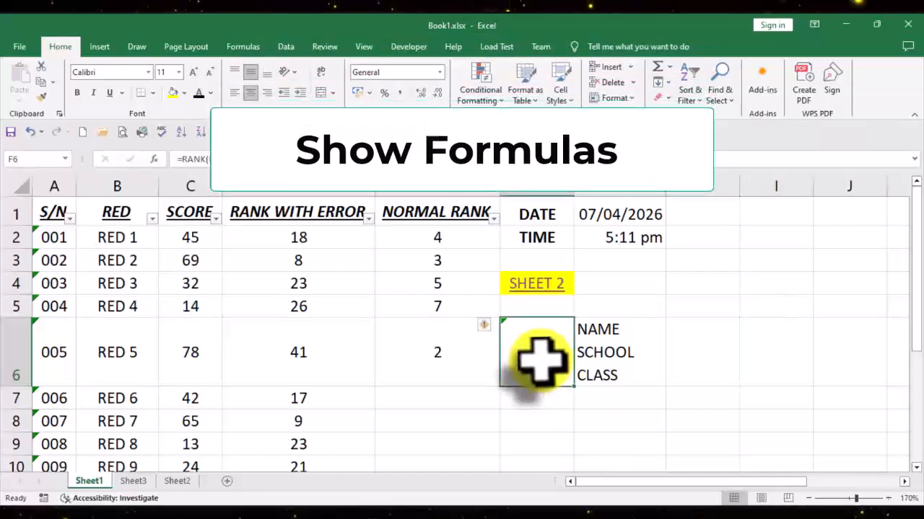
key(BackSpace)
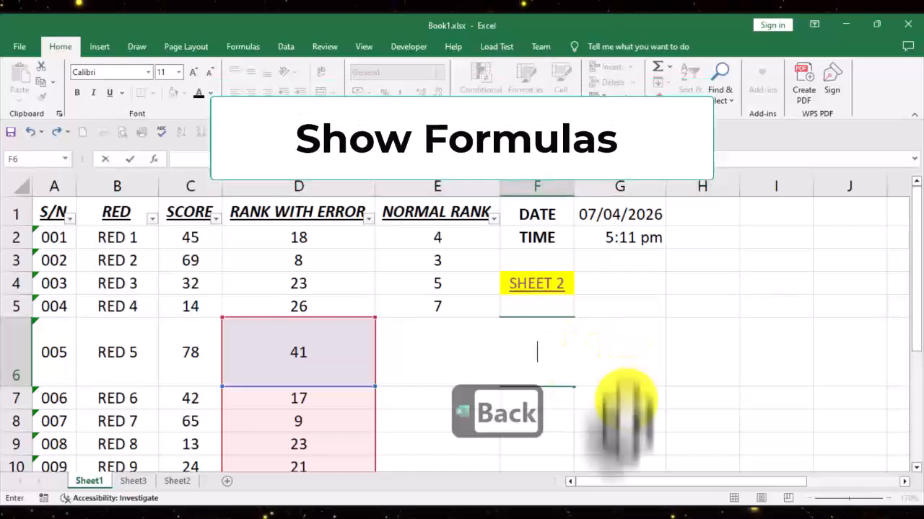
click(621, 445)
click(632, 379)
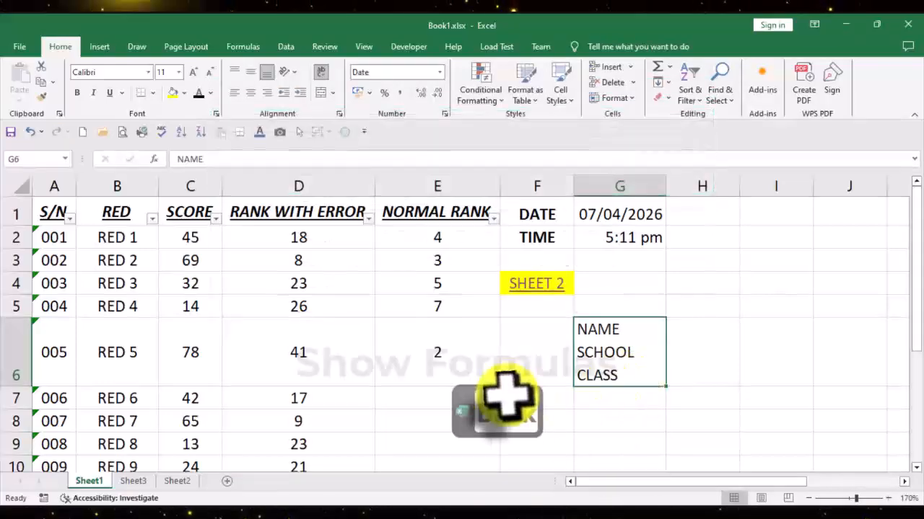
Step: Fill the NORMAL RANK formula down from E6 into E7 for RED 6
click(451, 370)
scroll(498, 372, down, 1)
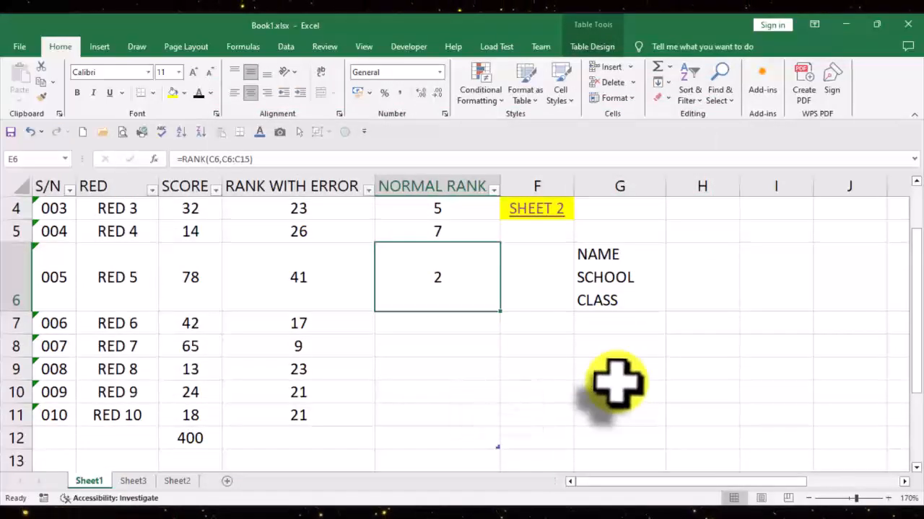
key(ctrl+d)
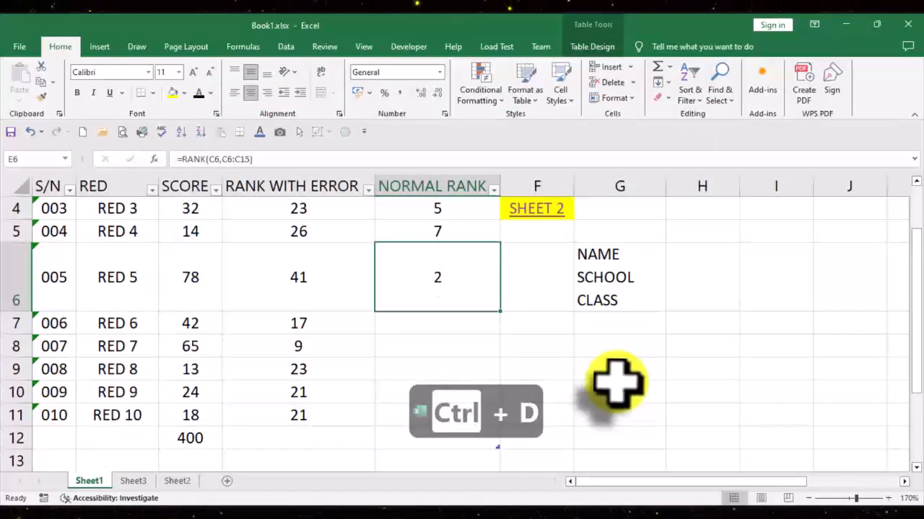
click(456, 326)
key(ctrl+d)
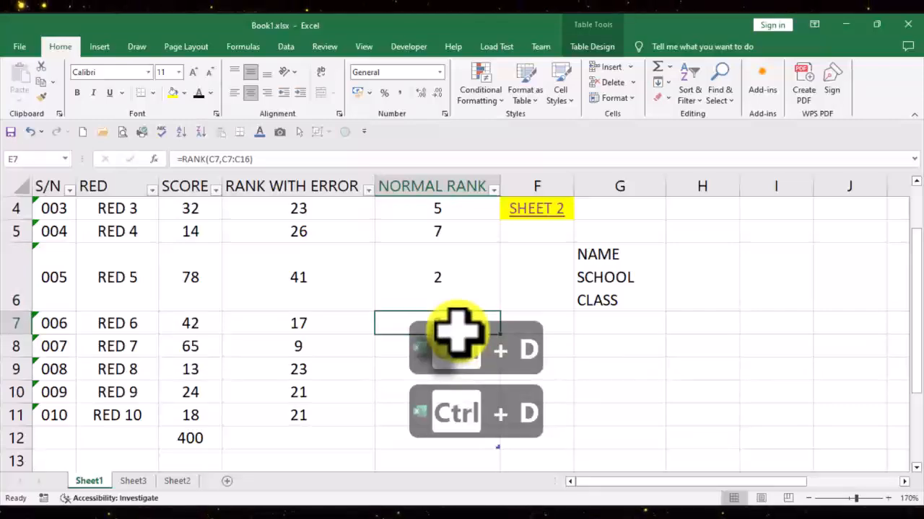
click(557, 318)
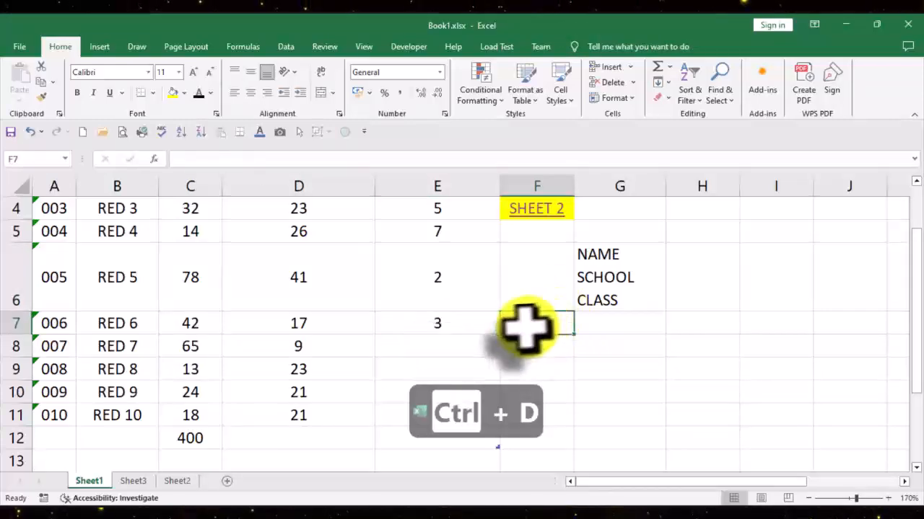
Step: Copy the exact formula =RANK(C7,C7:C16) from E7 into E8, keeping its cell references unadjusted
click(470, 325)
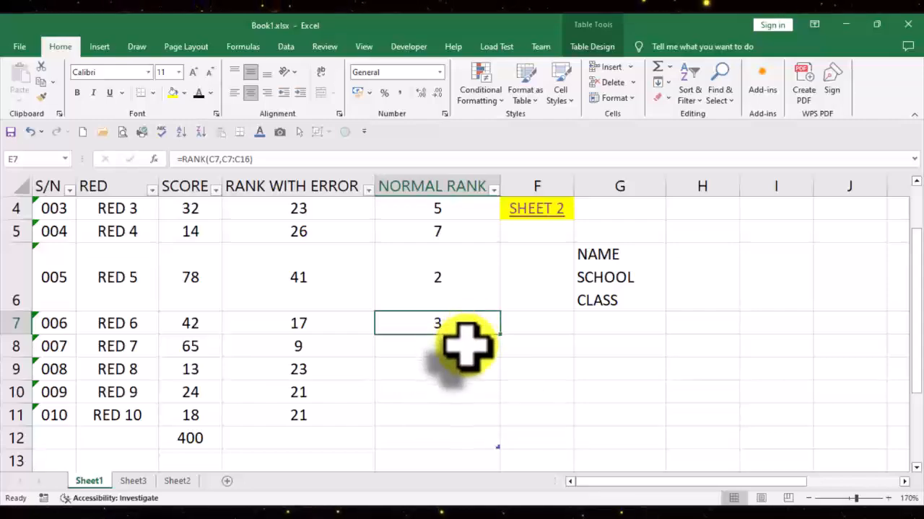
click(466, 345)
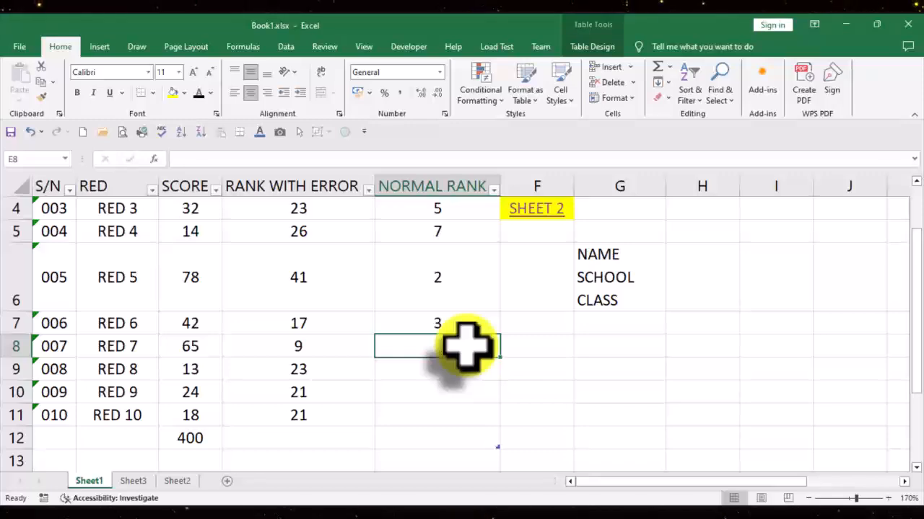
key(ctrl+apostrophe)
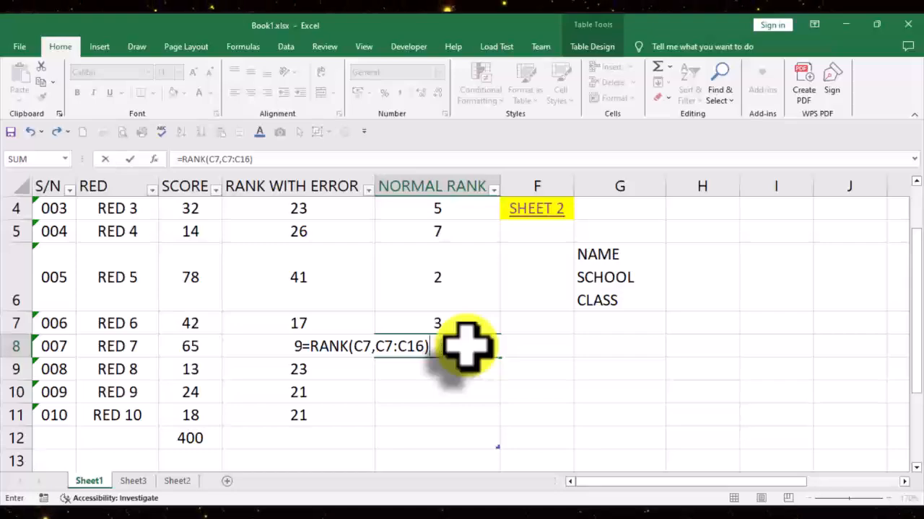
key(Return)
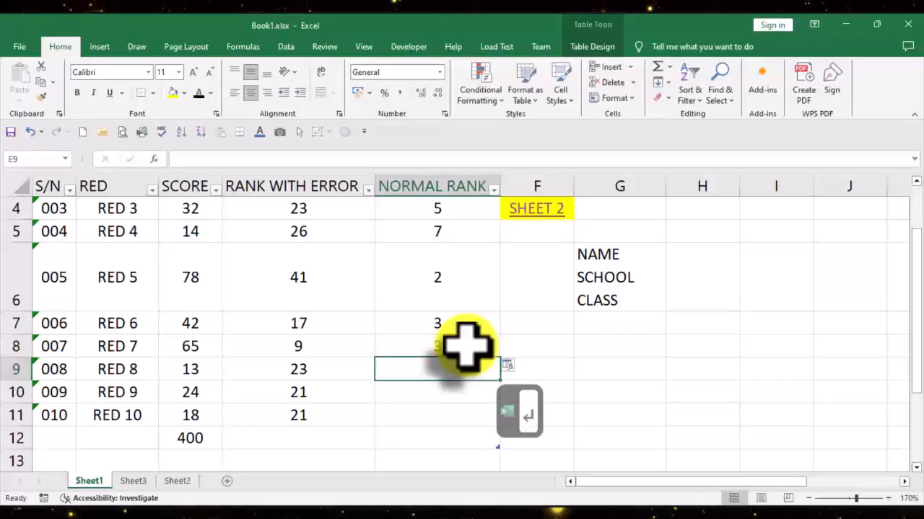